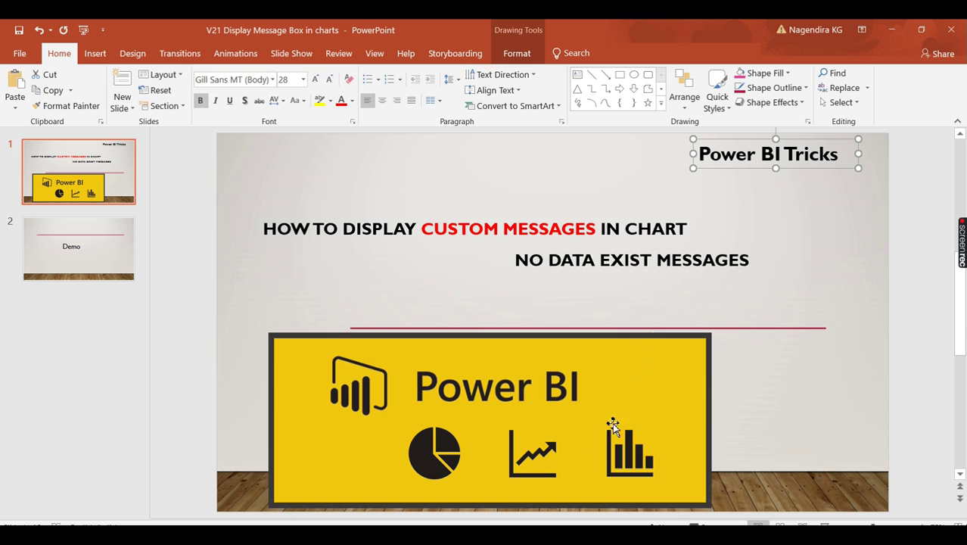
Step: Demo cross-filtering by selecting November in the month chart, then clearing it
click(612, 533)
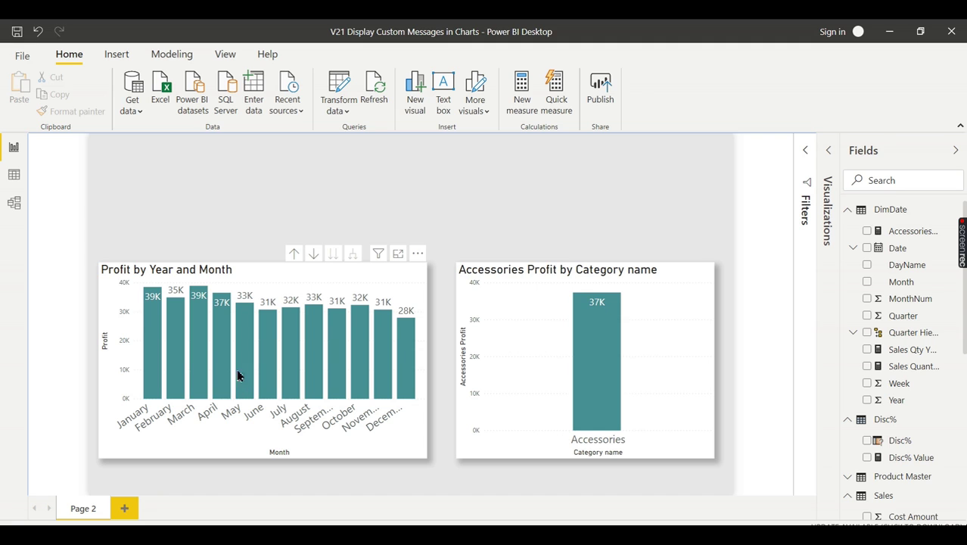
click(385, 364)
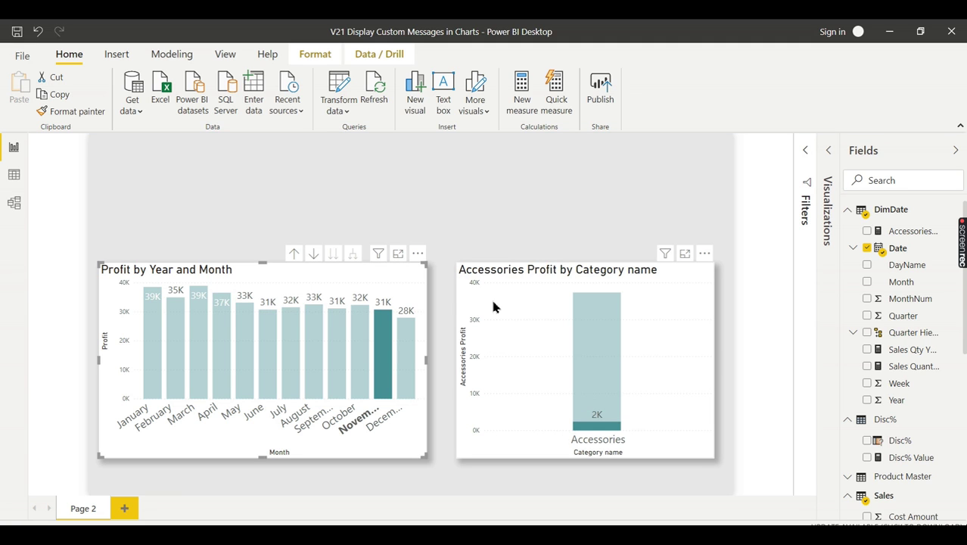
click(492, 306)
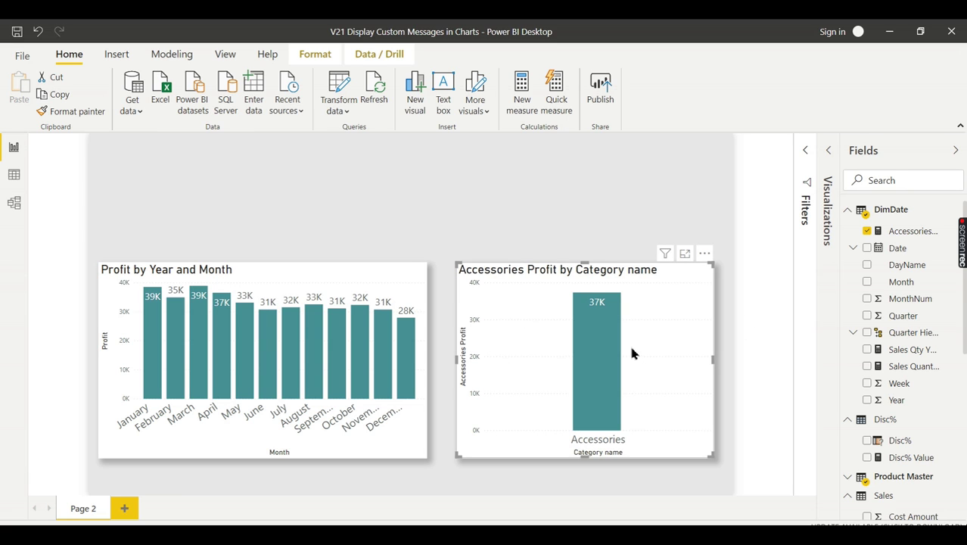
Step: Show the Accessories Profit DAX: CALCULATE(SUM(Sales[Profit]), Category name = "Accessories")
click(912, 231)
scroll(594, 147, up, 4)
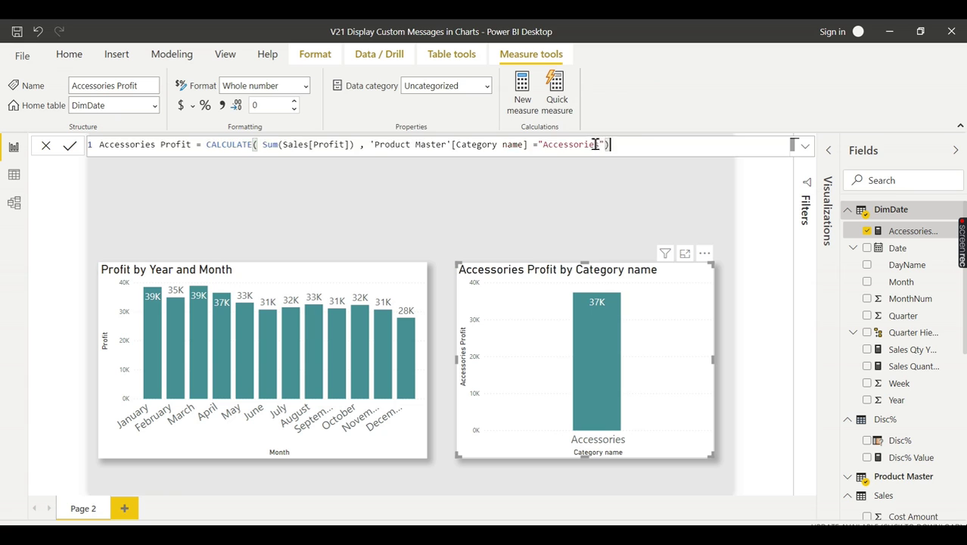
click(803, 147)
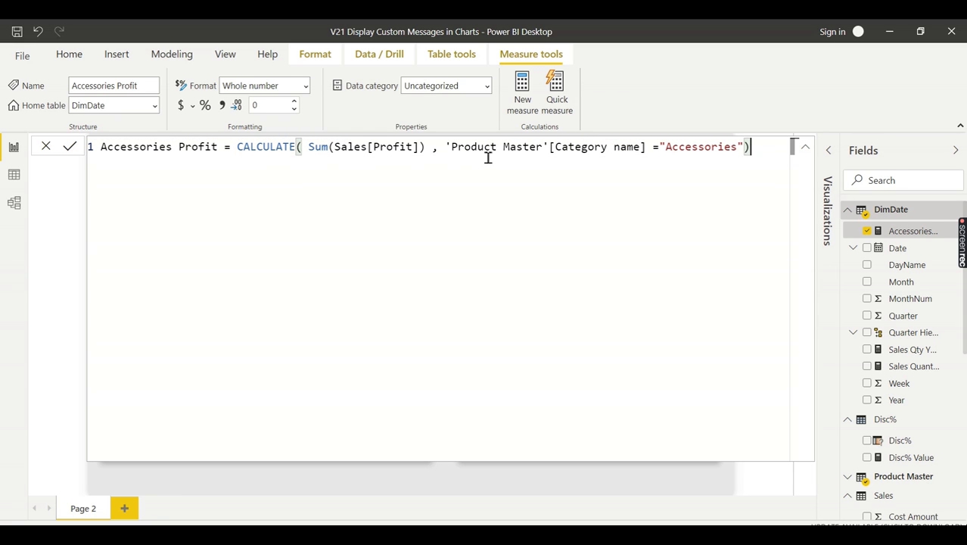
click(805, 148)
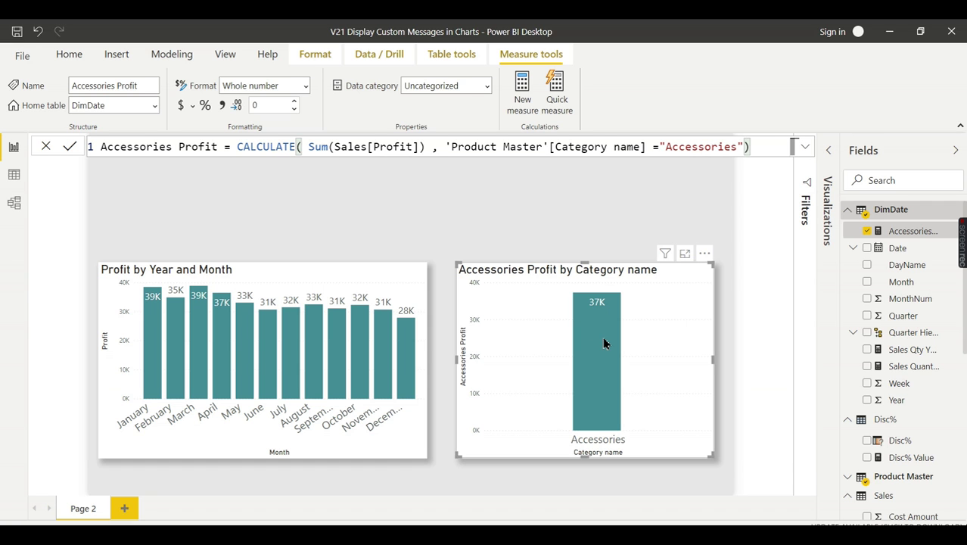
mouse_move(602, 335)
mouse_move(412, 363)
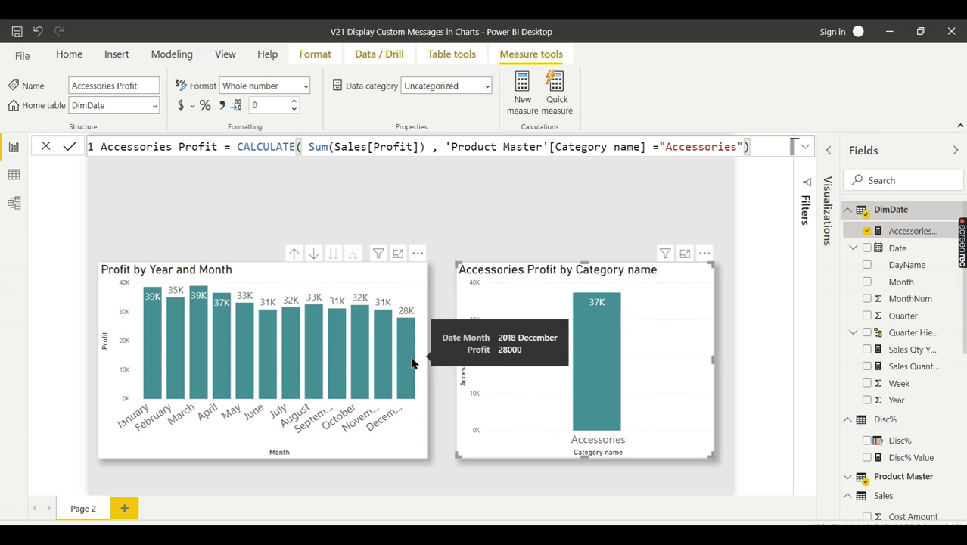
Step: Cross-highlight by December, clear it, then select November to highlight 2K of 37K
click(412, 363)
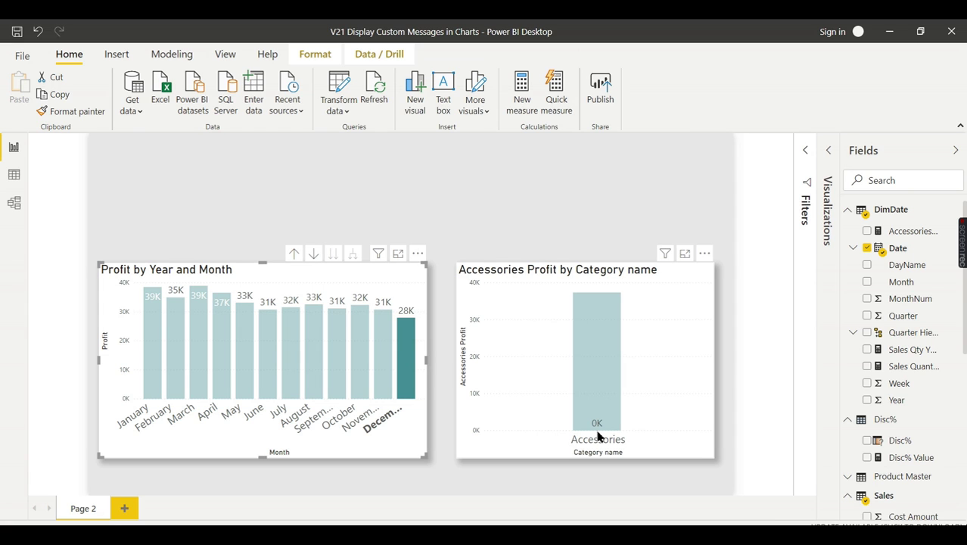
mouse_move(599, 431)
click(662, 373)
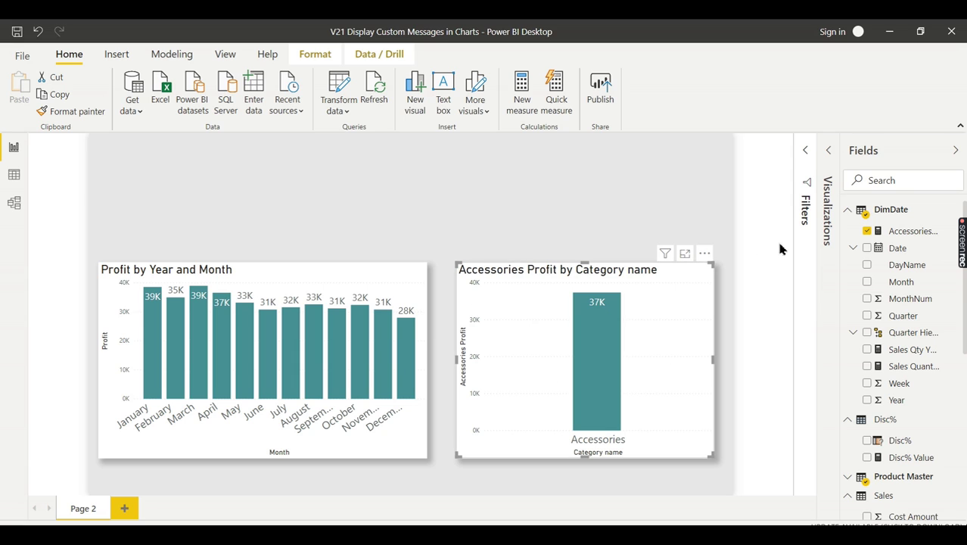
click(585, 193)
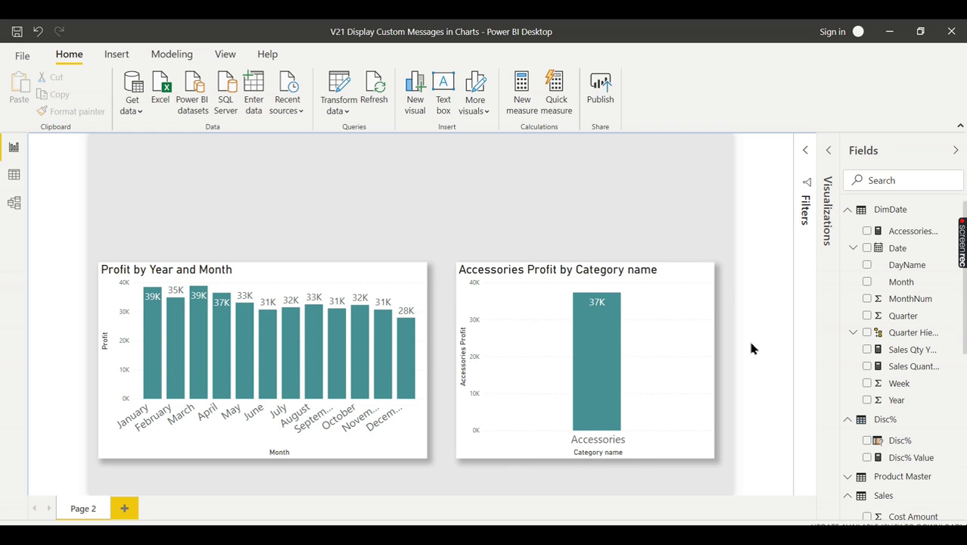
click(389, 368)
mouse_move(609, 428)
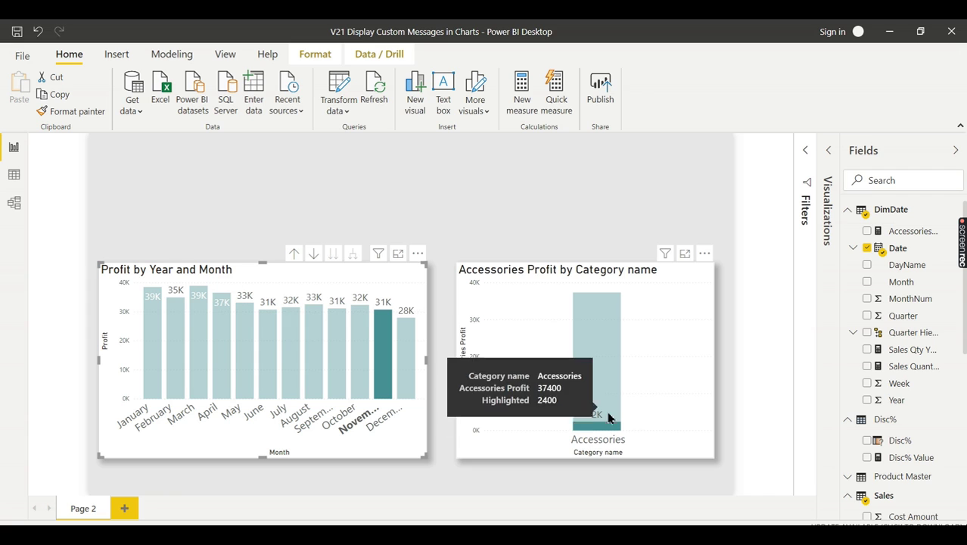
Step: Turn on Edit interactions and set the month chart to filter the Accessories chart
click(314, 55)
click(27, 106)
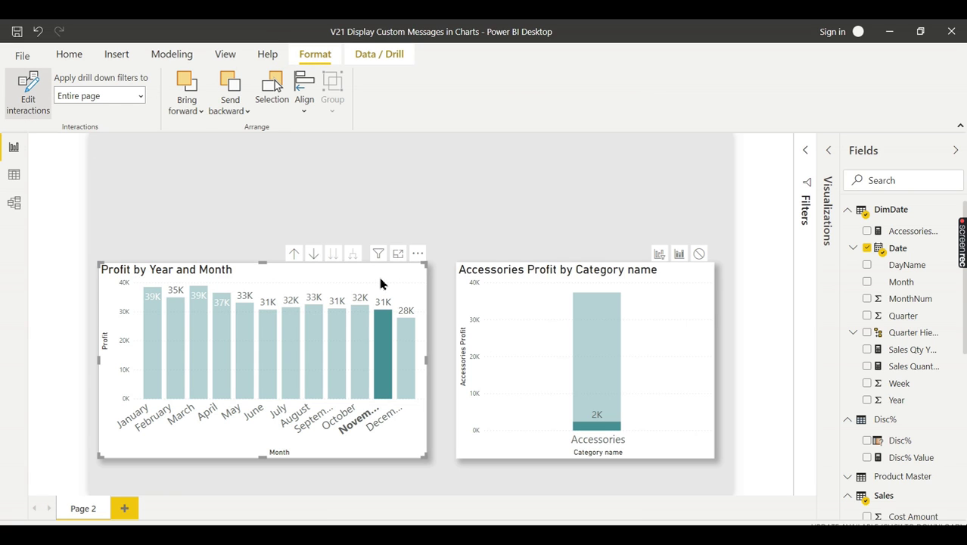
click(384, 319)
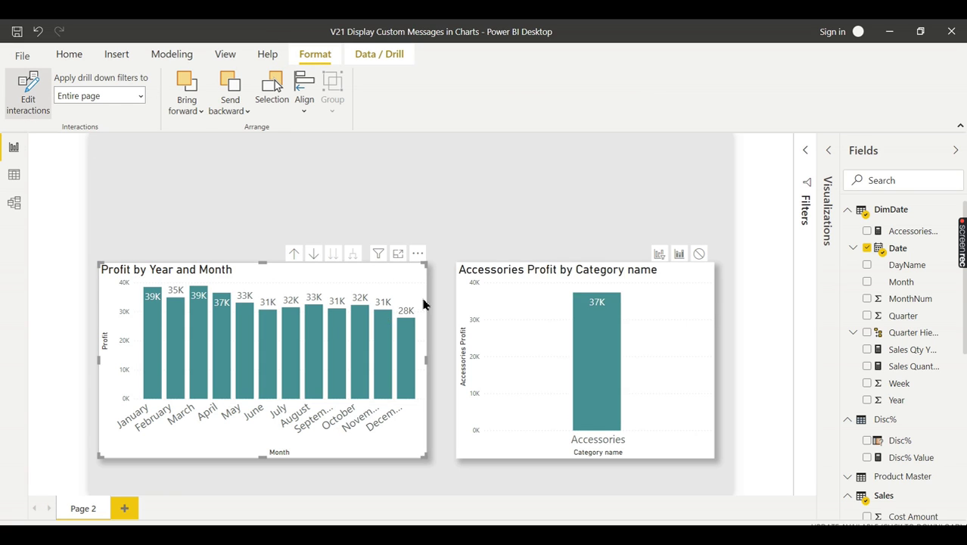
click(659, 253)
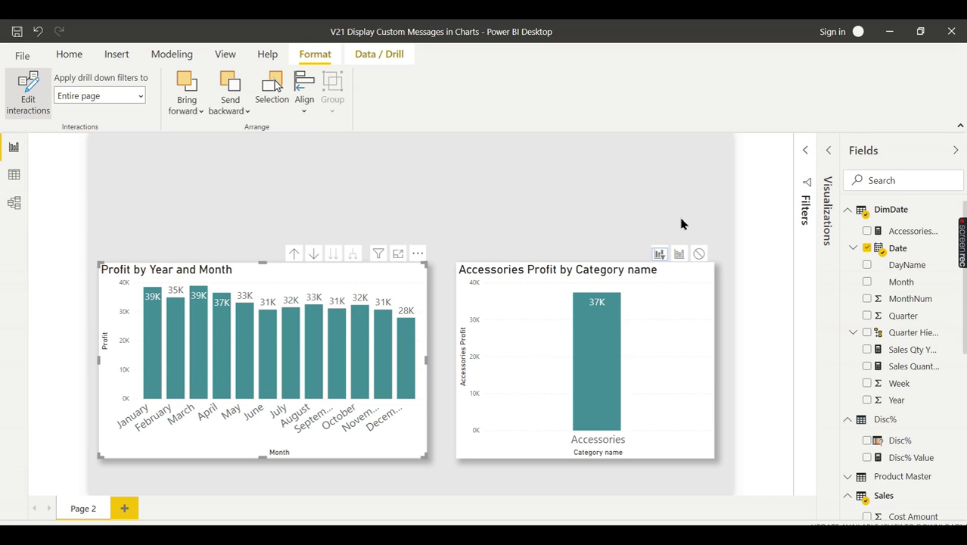
Step: Test the filter with November, then December, which leaves the Accessories chart empty
click(379, 343)
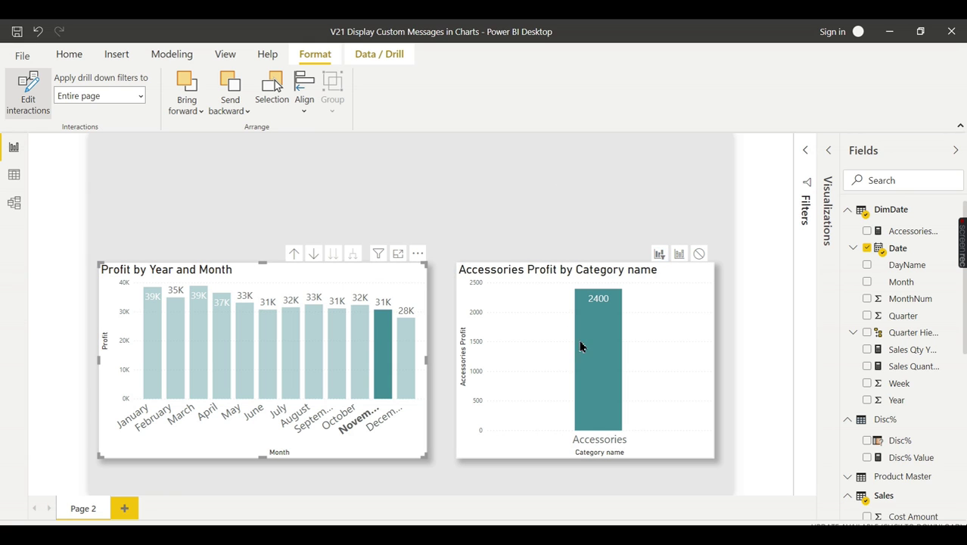
click(406, 353)
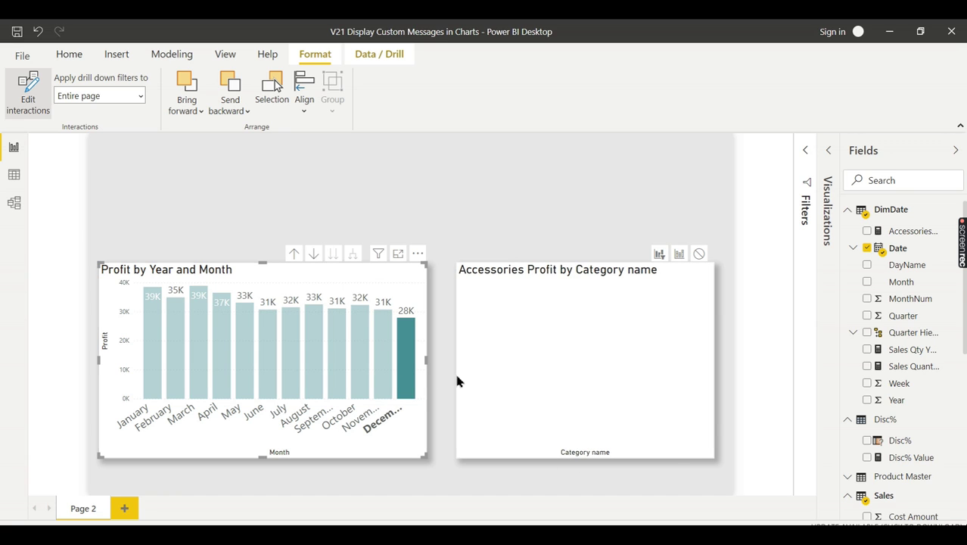
click(403, 361)
click(405, 364)
Step: Clear December, expand the Visualizations pane and review the Accessories Profit formula
click(413, 355)
click(464, 200)
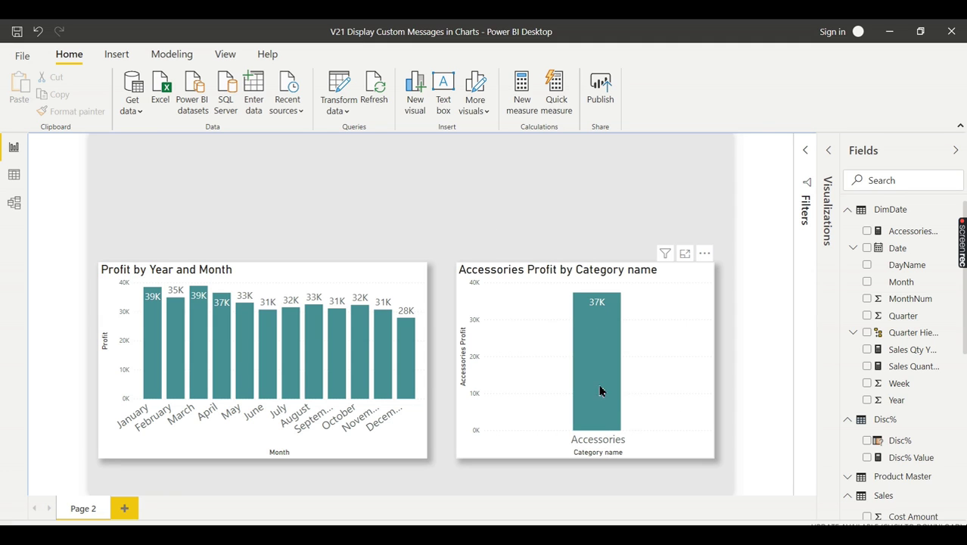
mouse_move(586, 385)
click(531, 382)
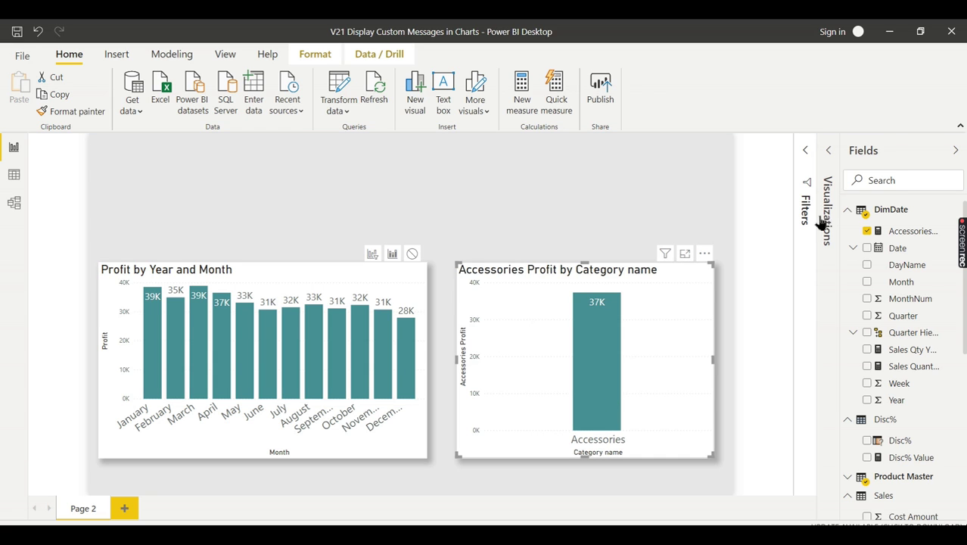
click(828, 149)
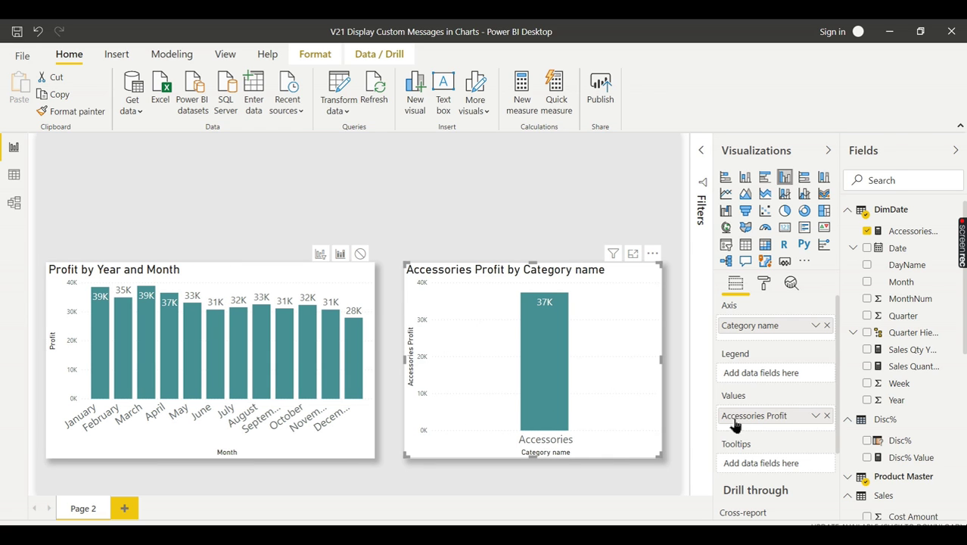
click(912, 231)
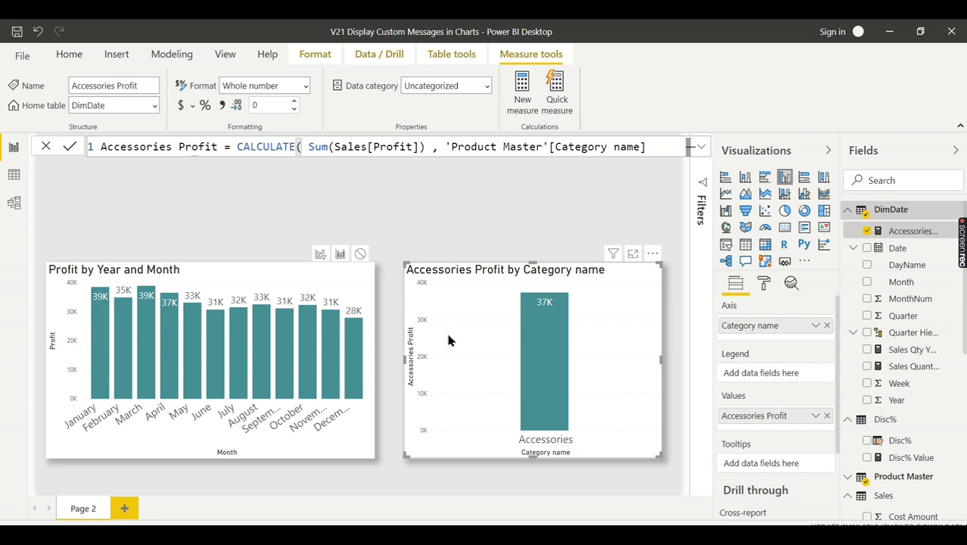
click(466, 209)
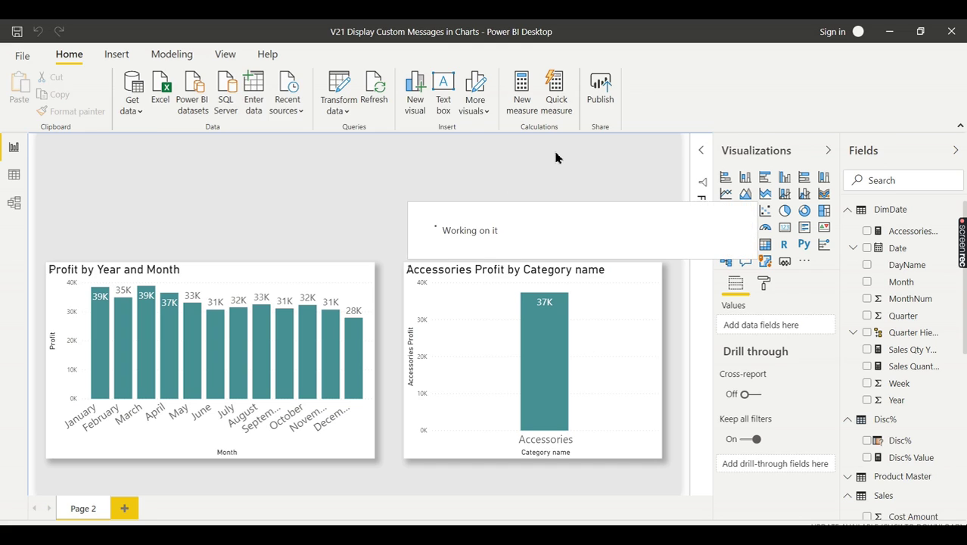
Step: Start the measure as Custom Msg = If ( isblank([Accessories Profit] )," using IntelliSense
text(Custom Msg =)
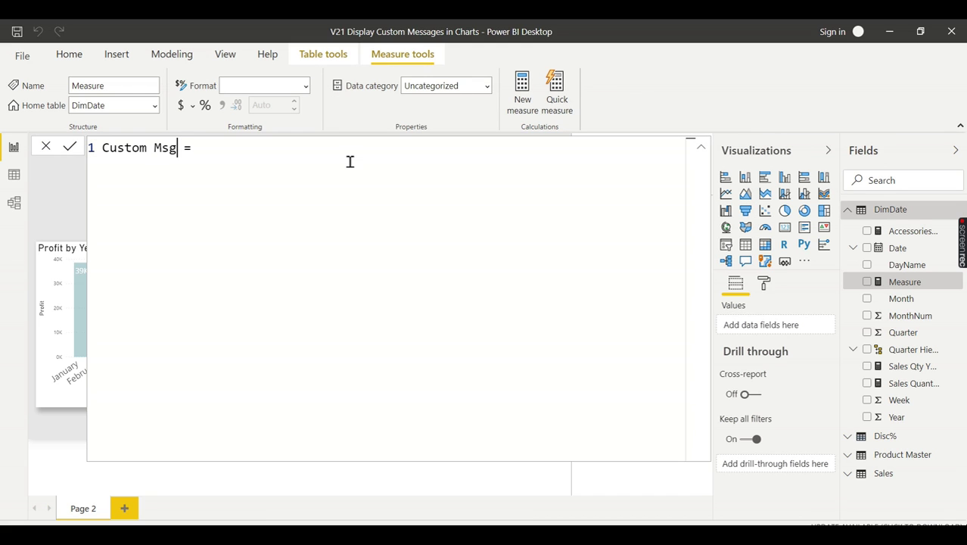
key(End)
text(If)
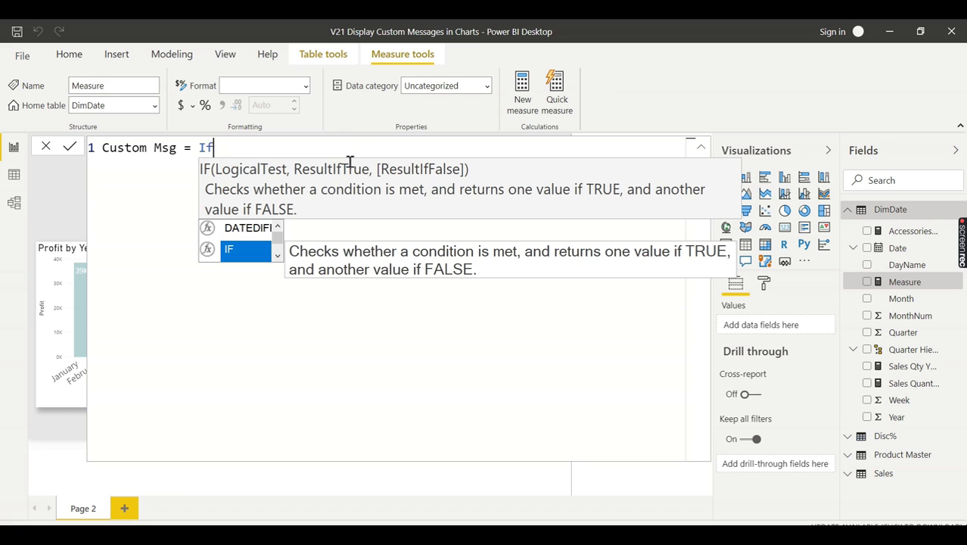
text( ()
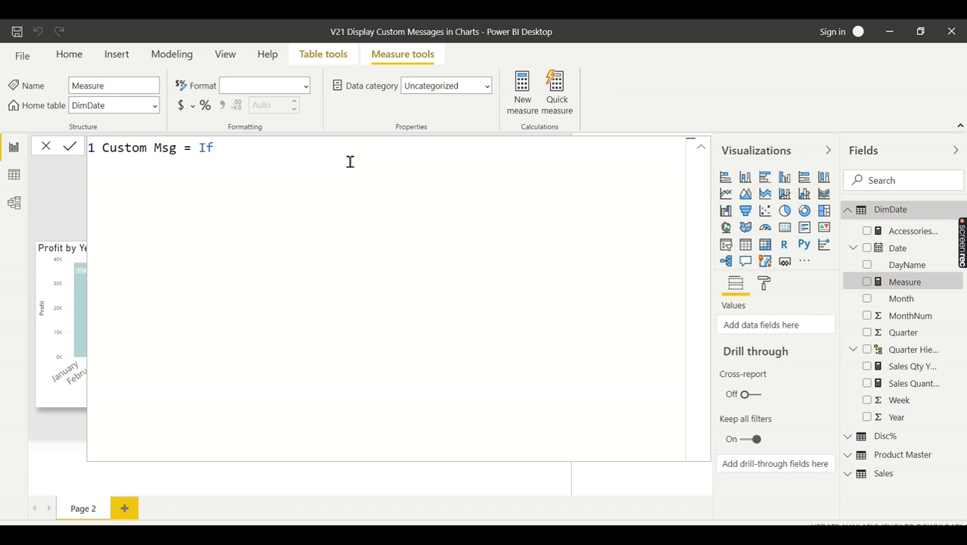
text( A)
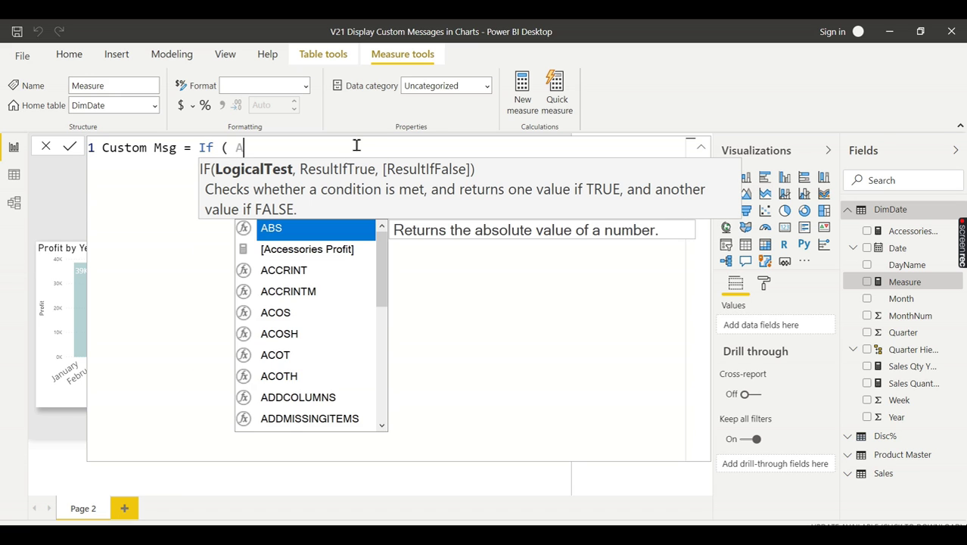
click(352, 253)
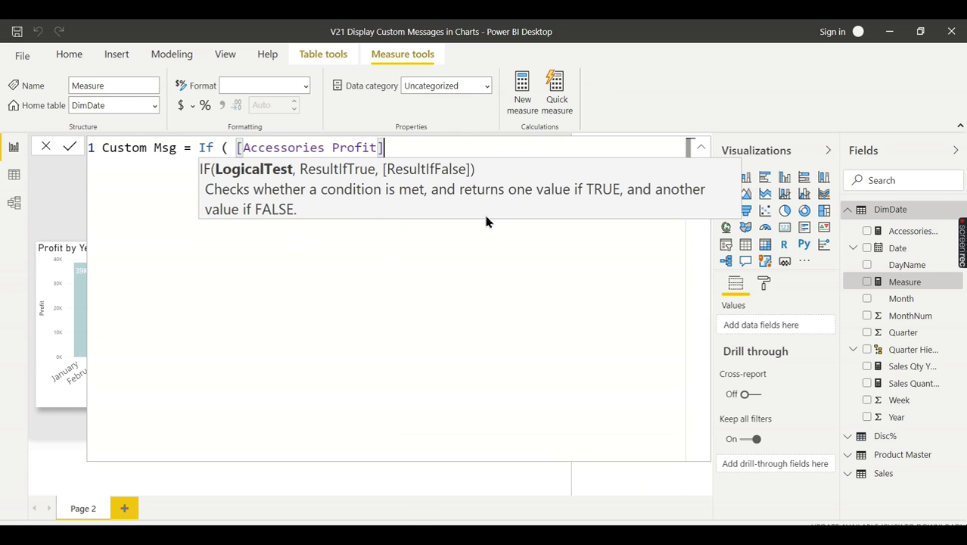
click(236, 148)
text(isblank)
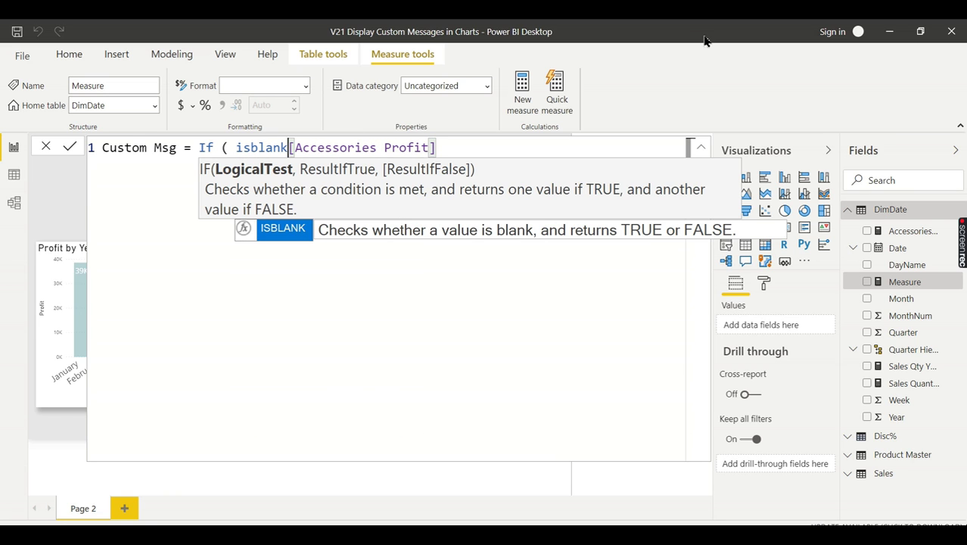
text(()
key(End)
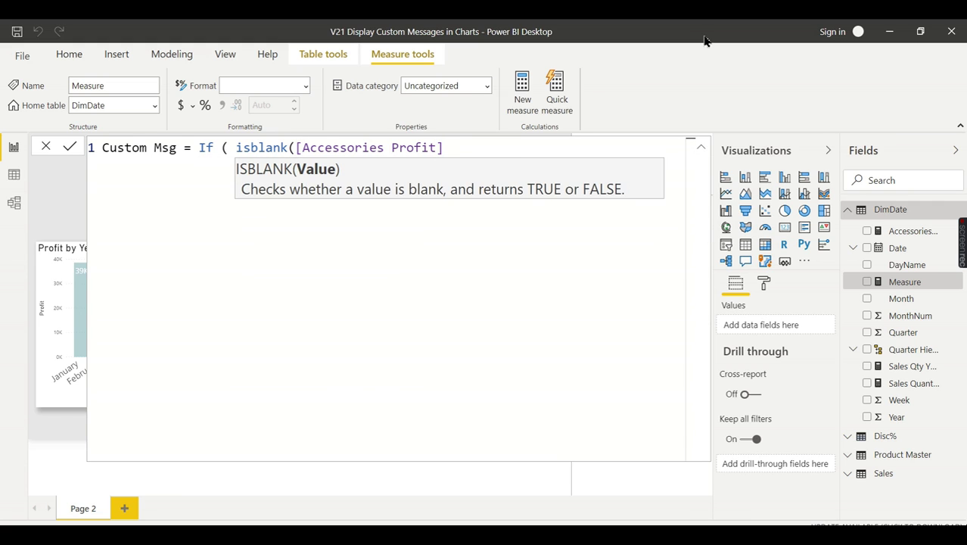
text(),)
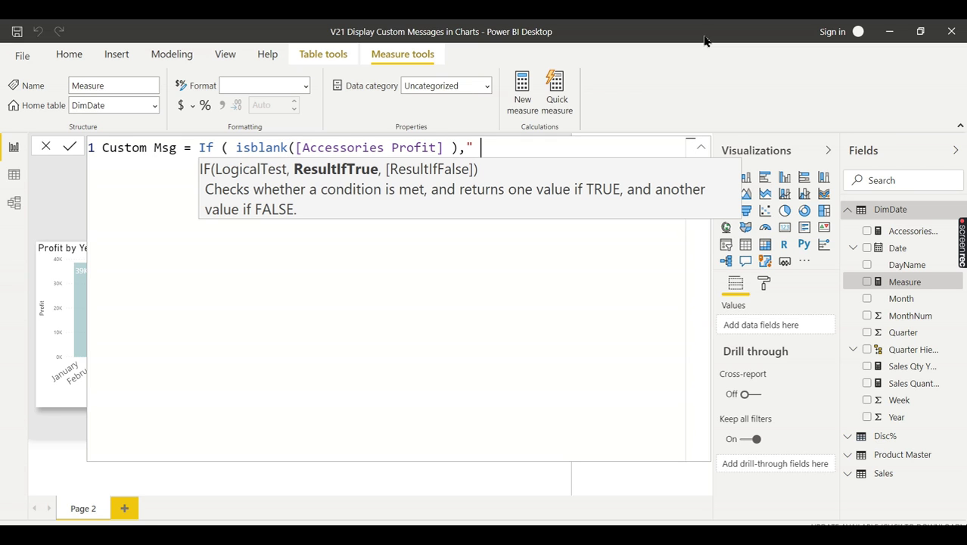
Step: Type the message "Choose some other Month , Data Doesn't exist for the Filters"
text(hoose someo)
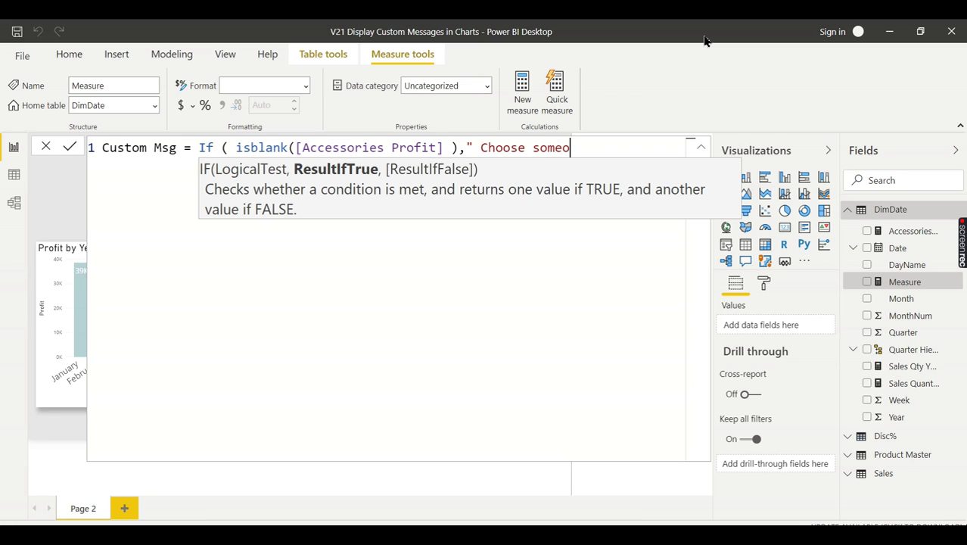
text(ther Month)
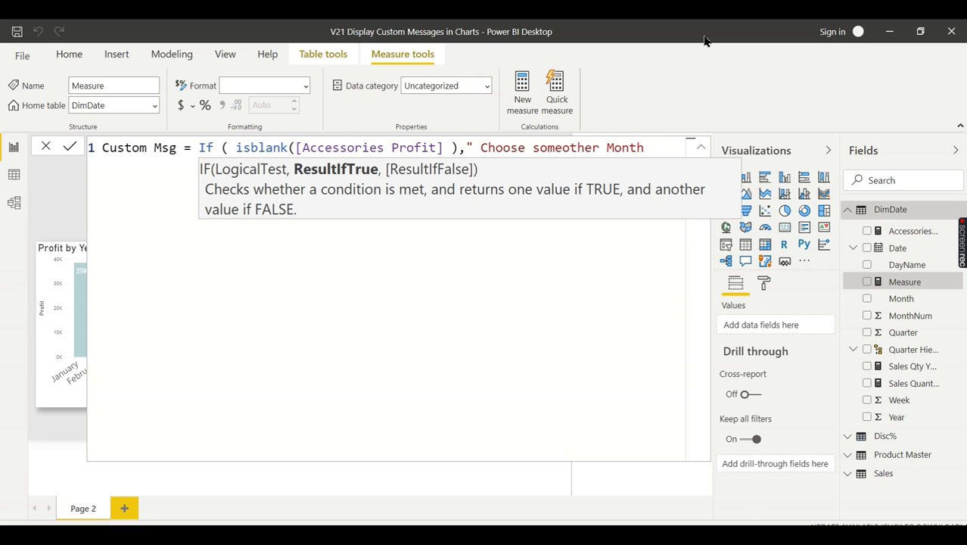
text(, , Data )
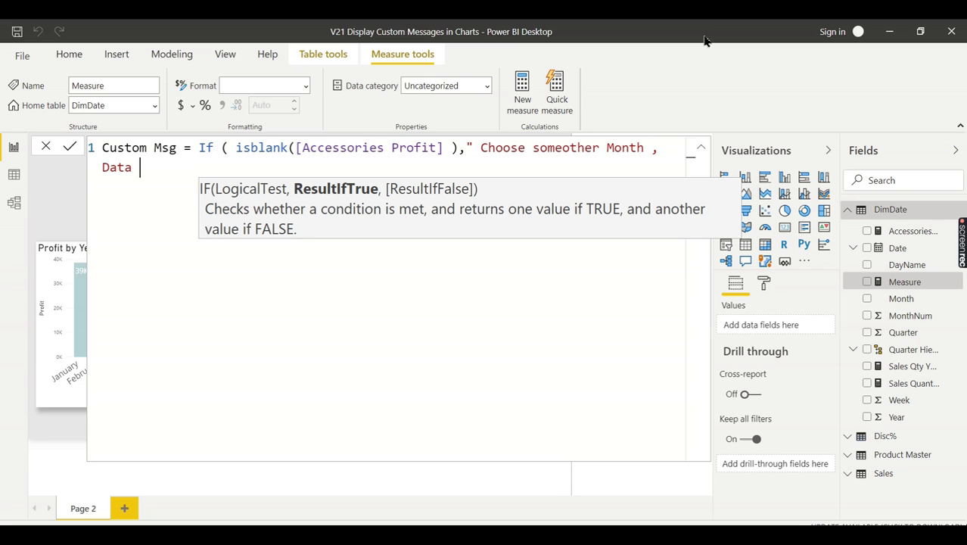
text(Doesn't)
click(562, 148)
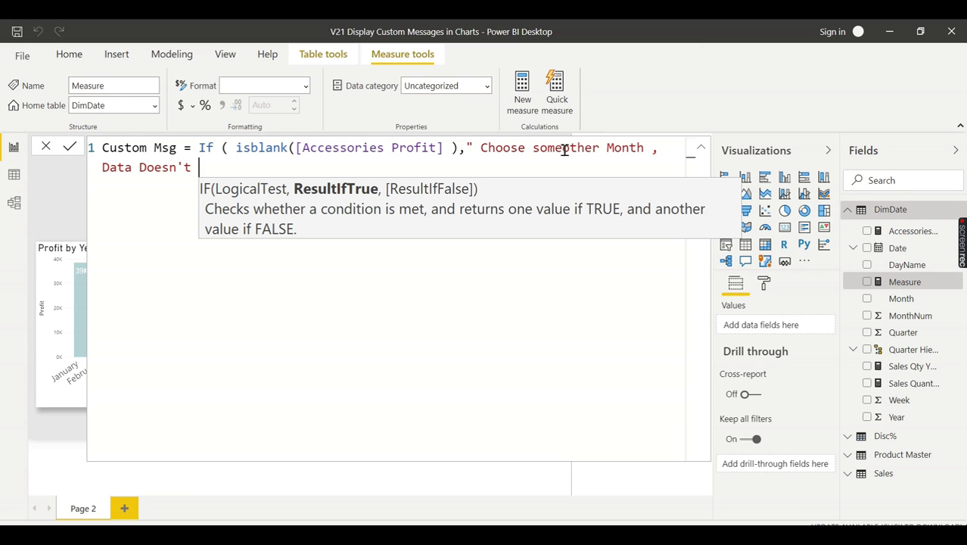
click(198, 173)
text(ex)
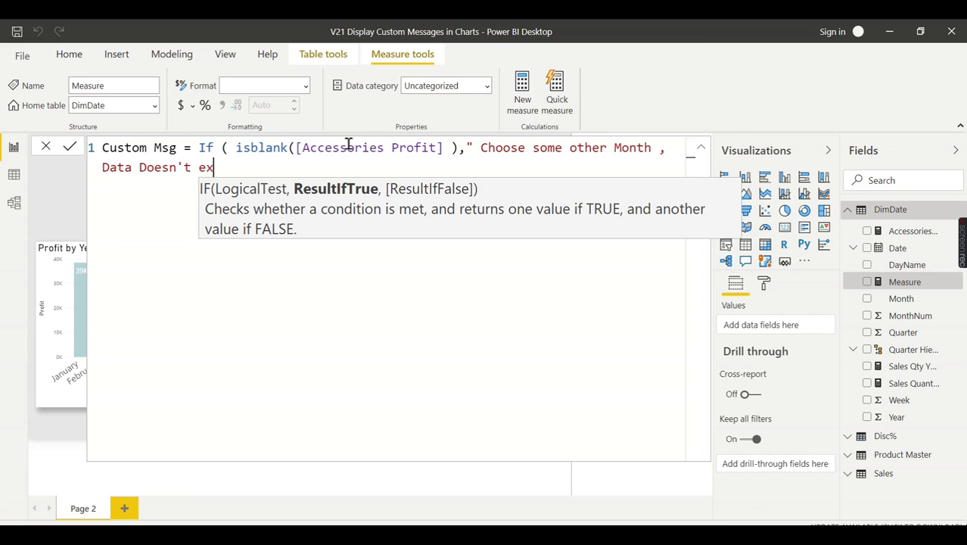
text(ist for)
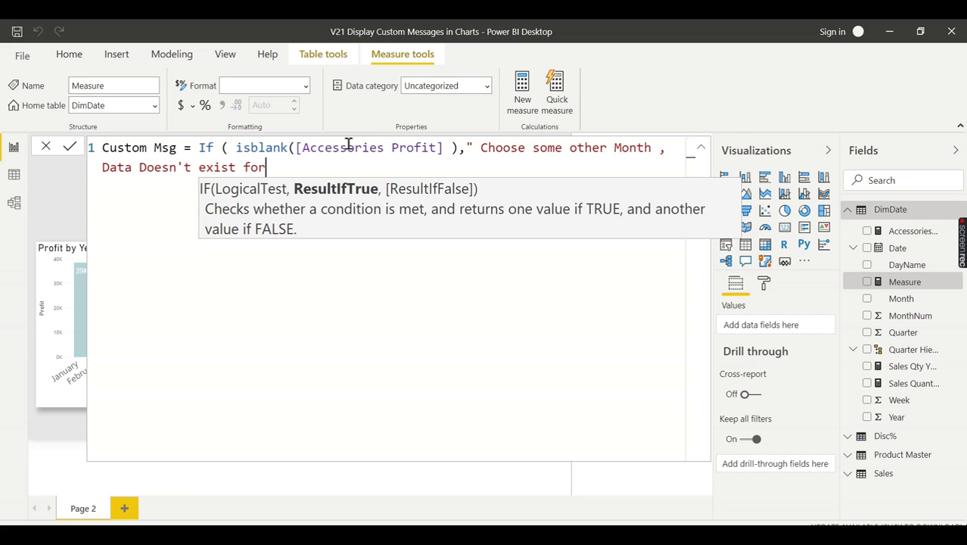
text( choose)
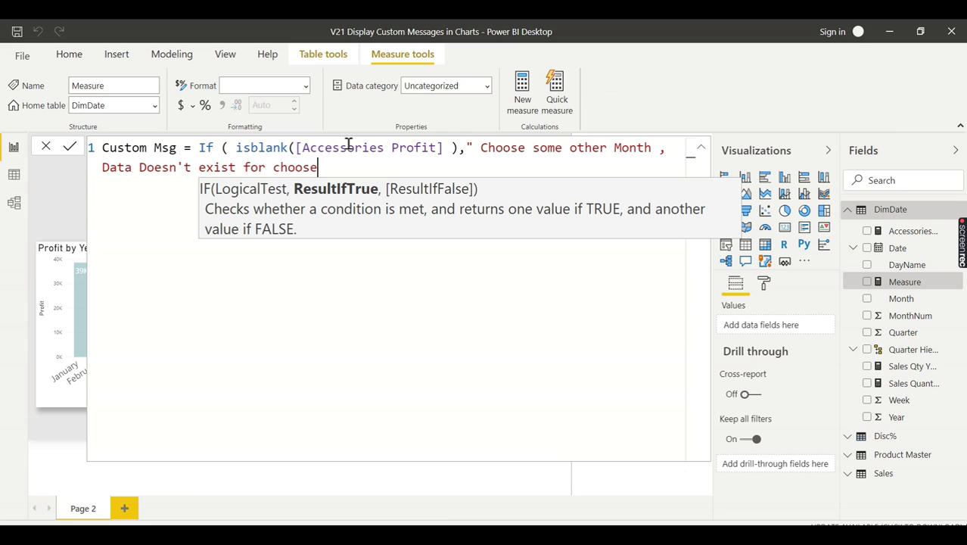
text(n)
key(BackSpace)
key(BackSpace)
key(BackSpace)
key(BackSpace)
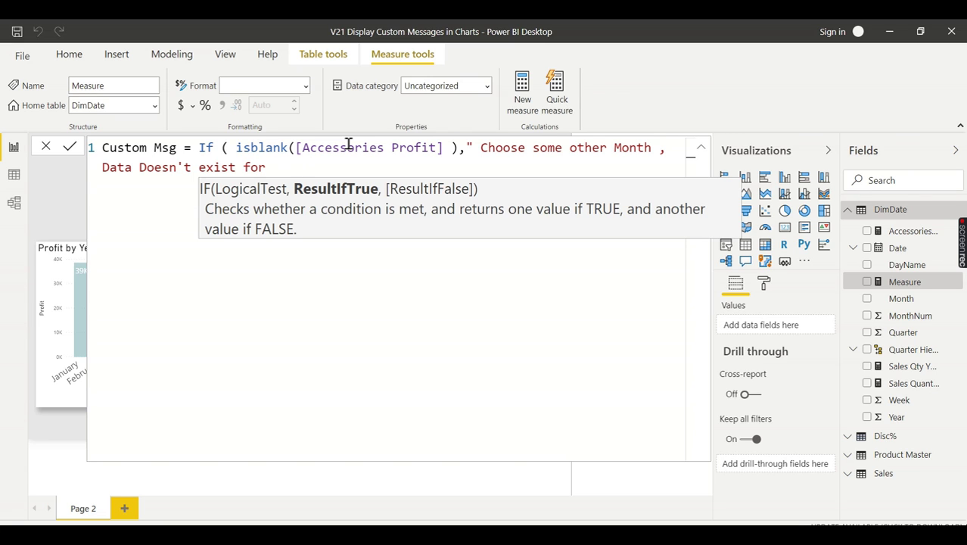
text(the Filters")
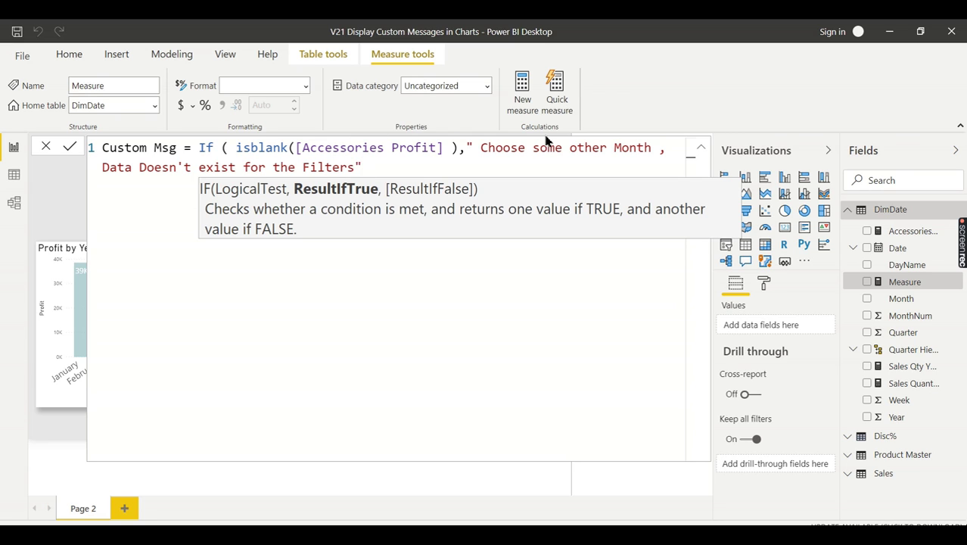
text(,)
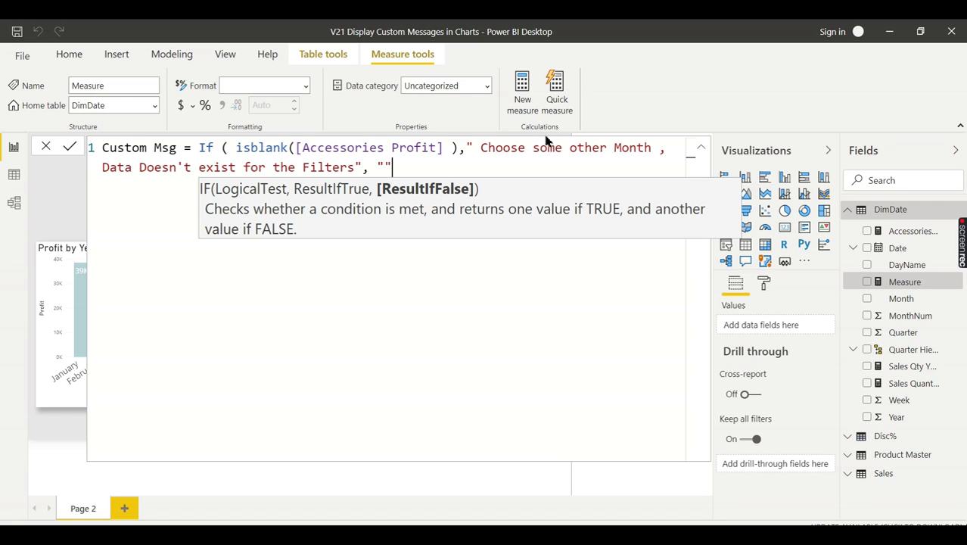
Step: Close the IF with an empty-text else result and commit the measure
text())
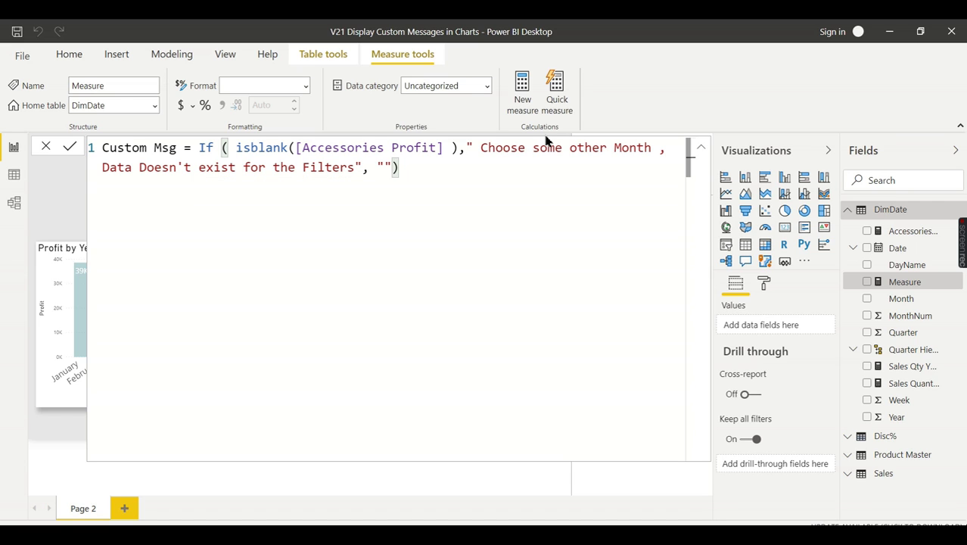
click(386, 167)
click(421, 169)
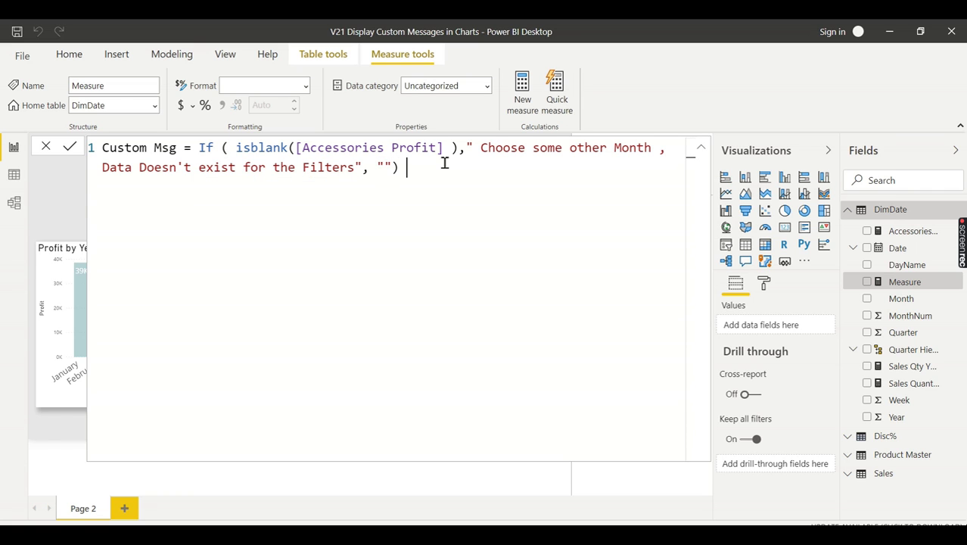
key(Return)
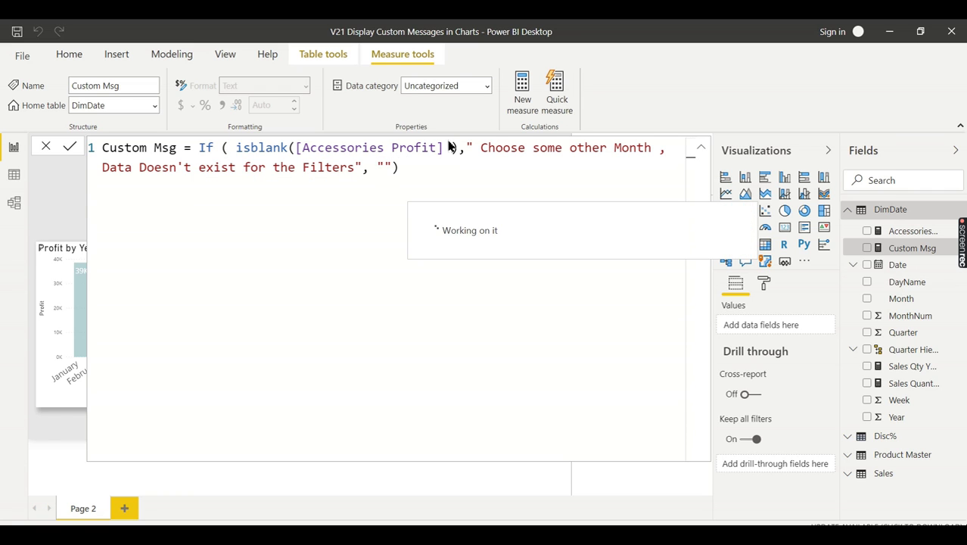
Step: Paste a visual, size and place it above the charts, and bind it to Custom Msg
click(701, 147)
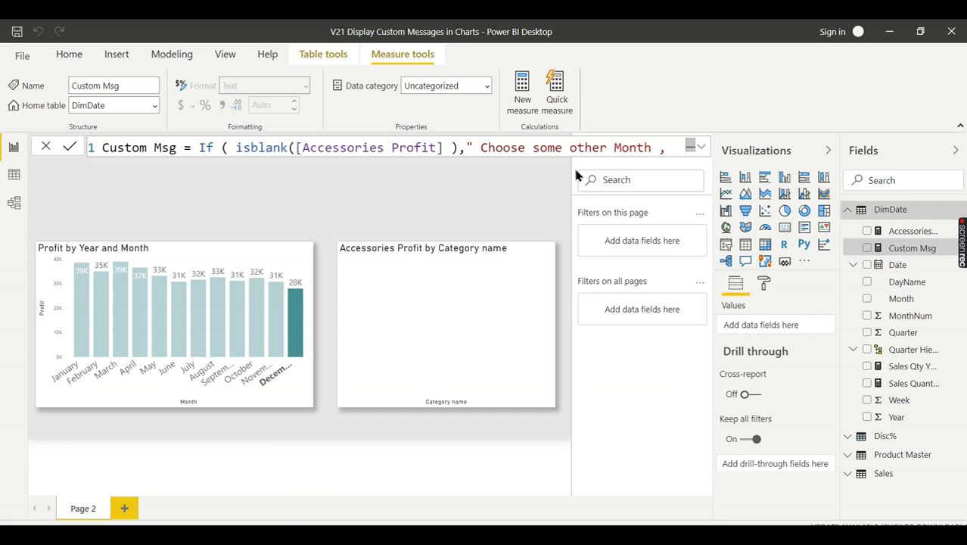
click(449, 195)
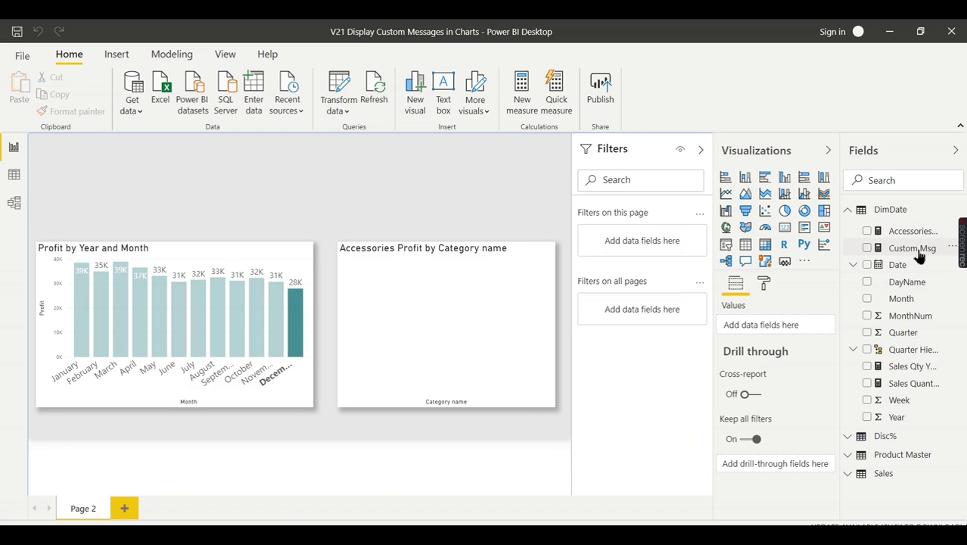
key(ctrl+v)
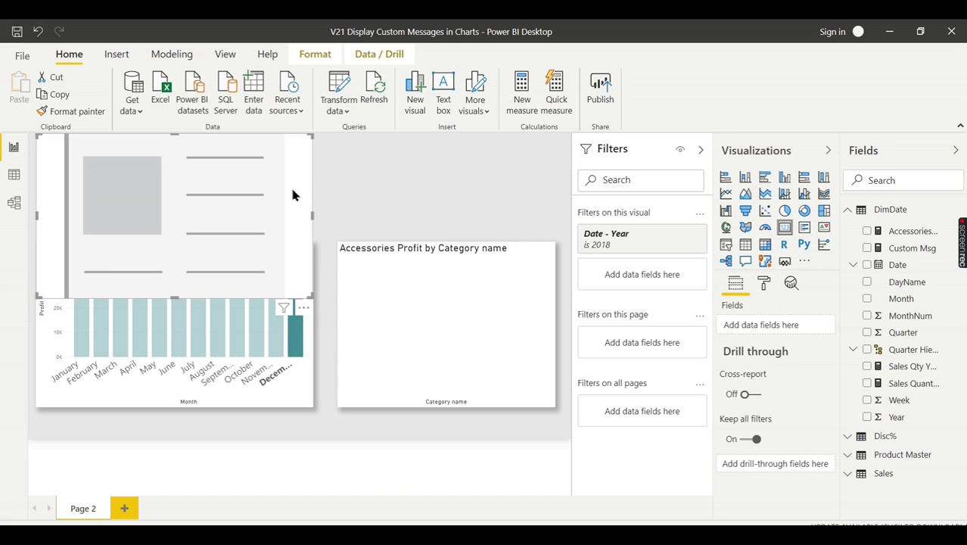
drag(291, 189, 501, 185)
drag(528, 301, 528, 214)
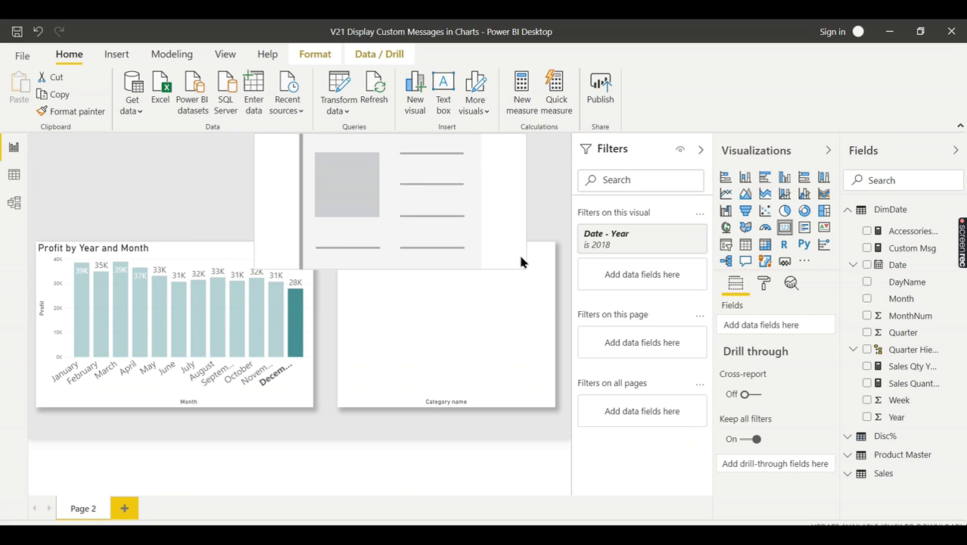
click(700, 150)
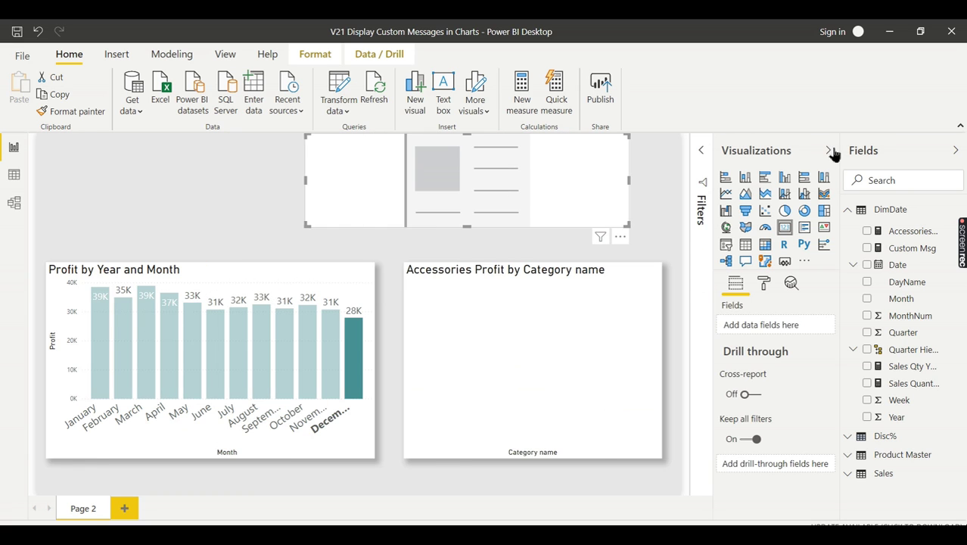
click(829, 149)
drag(570, 183, 604, 194)
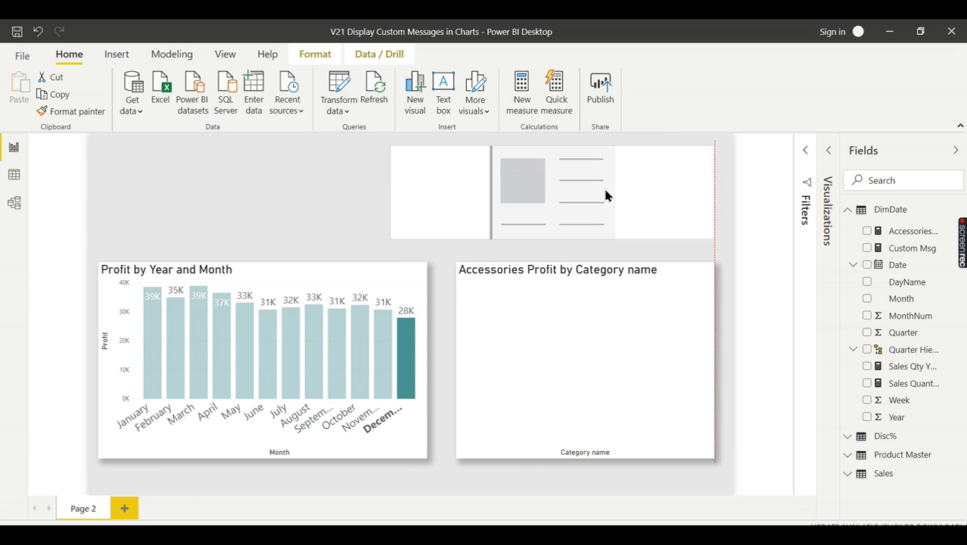
click(867, 247)
drag(396, 235, 242, 242)
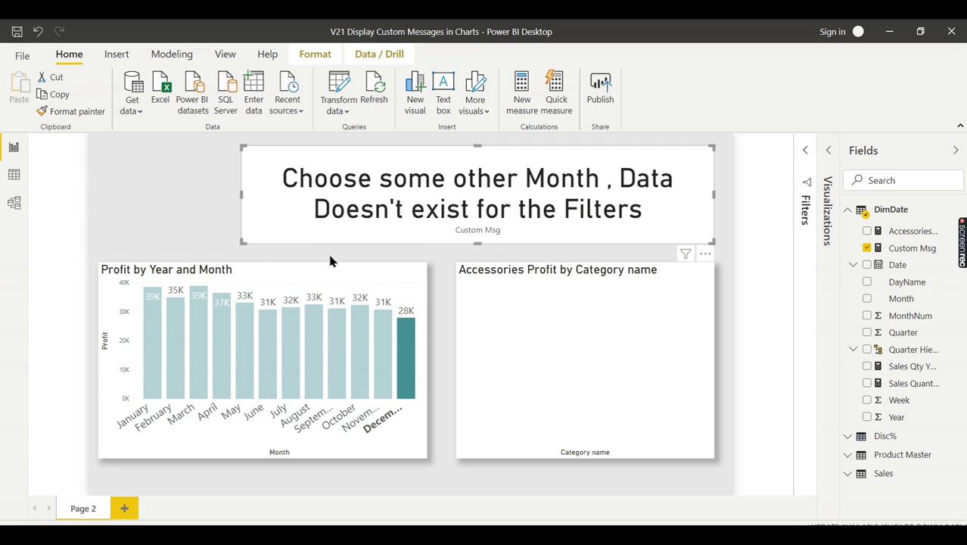
Step: Test the card by filtering to November, October, September, August, June and April
click(410, 359)
click(388, 333)
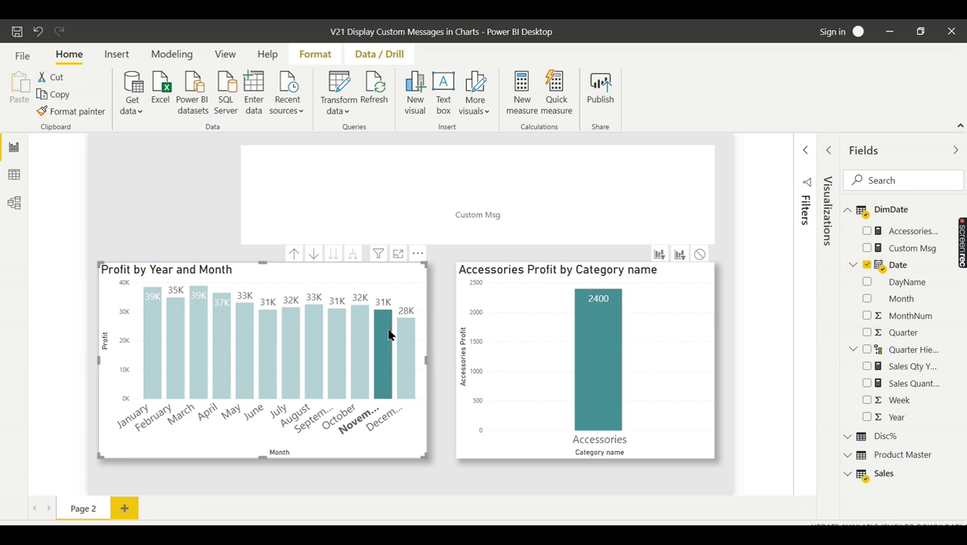
click(362, 333)
click(341, 338)
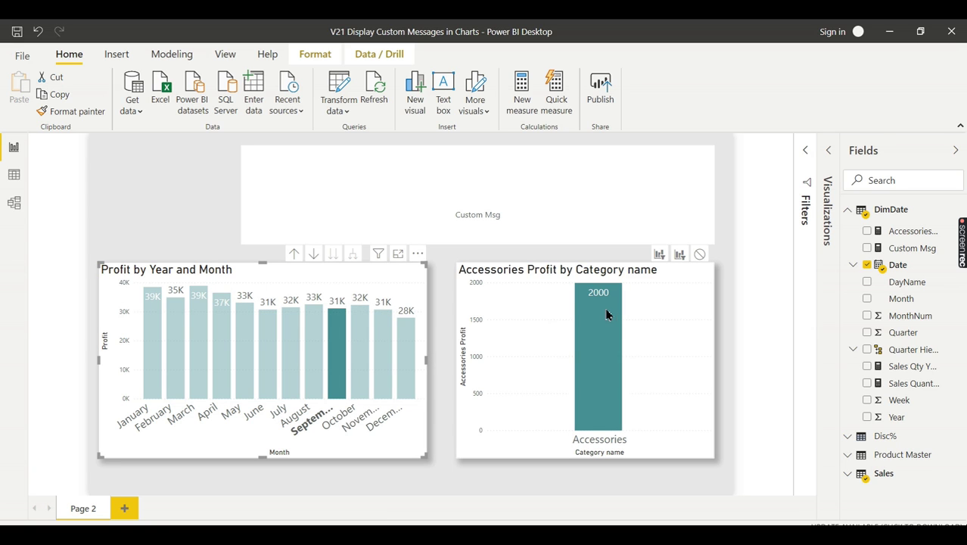
click(308, 321)
click(264, 331)
click(218, 336)
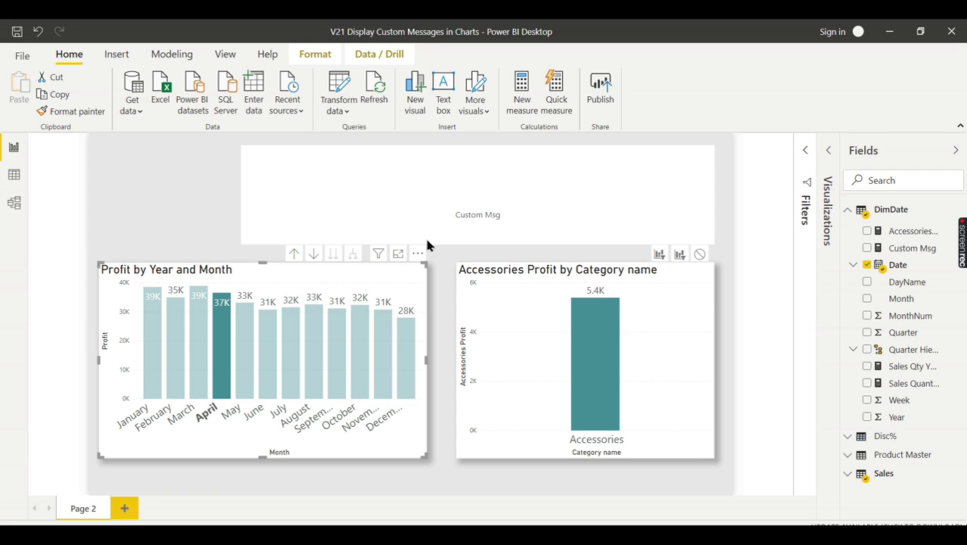
Step: Review the full Custom Msg formula in the expanded formula bar
click(900, 247)
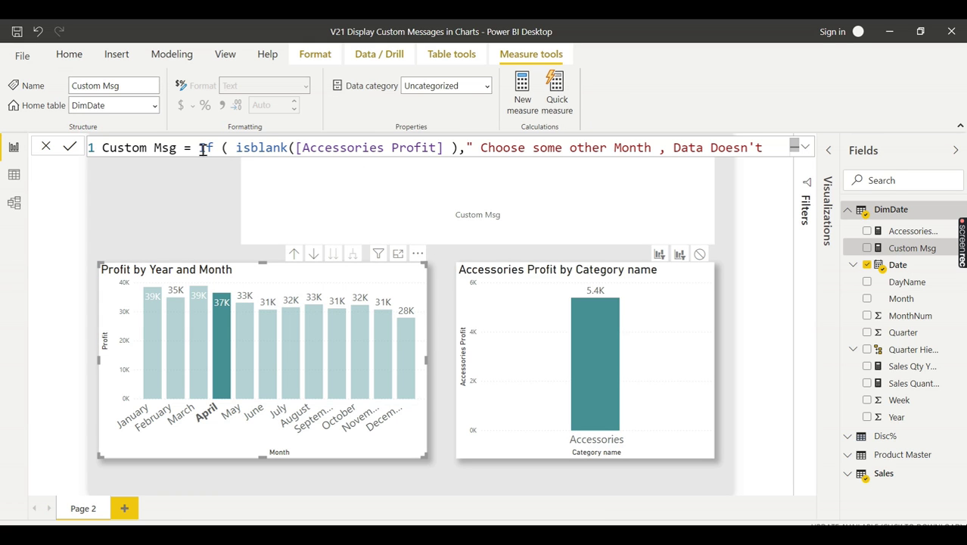
click(804, 146)
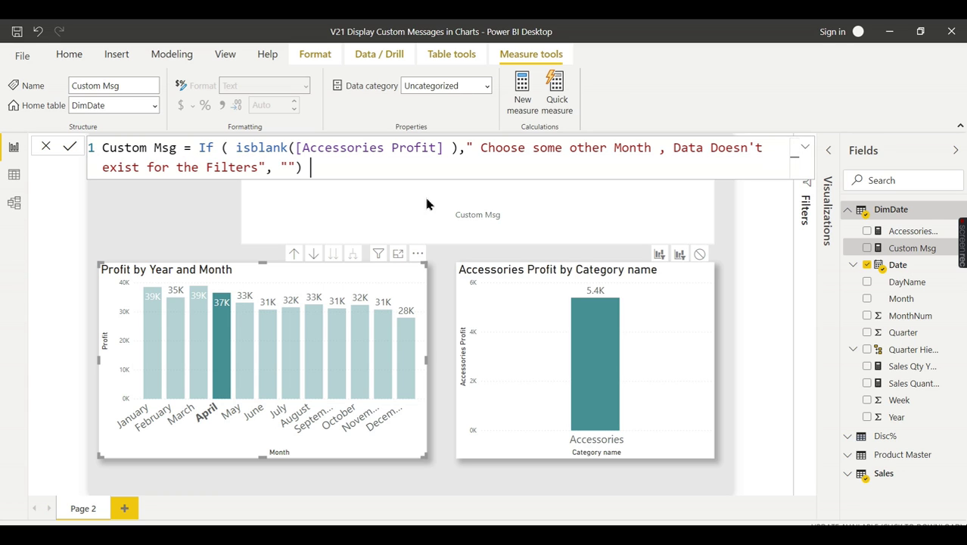
click(805, 149)
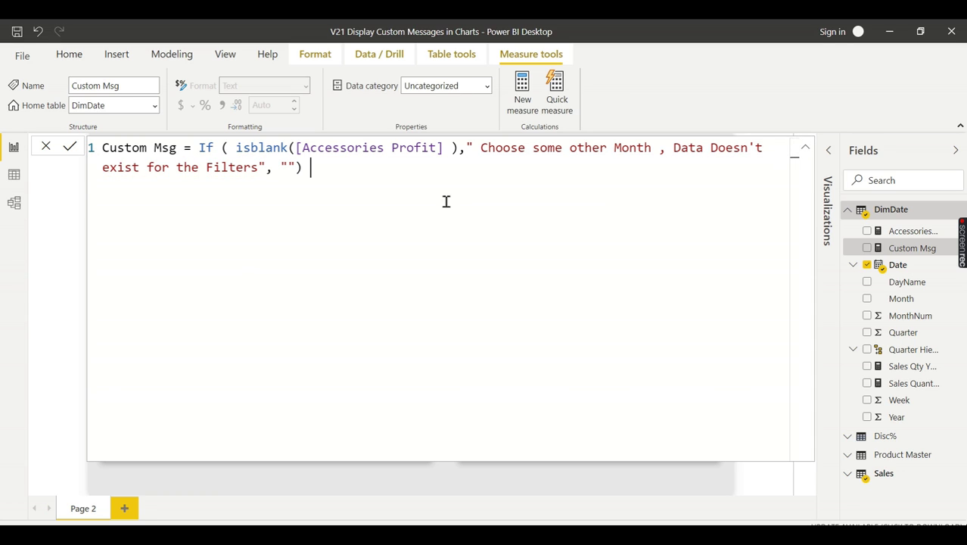
click(804, 148)
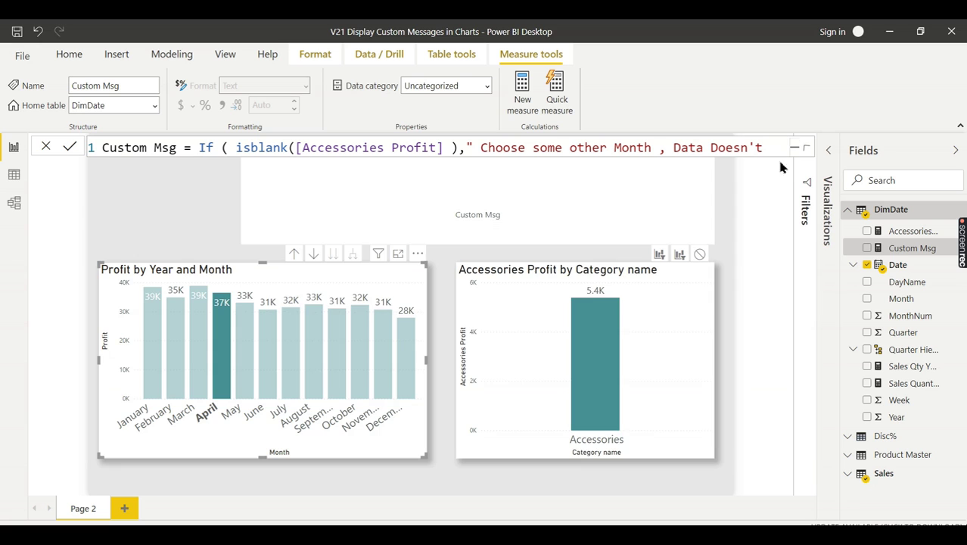
Step: Filter to December to show the message, then clear the filter and select the card
click(401, 343)
click(373, 158)
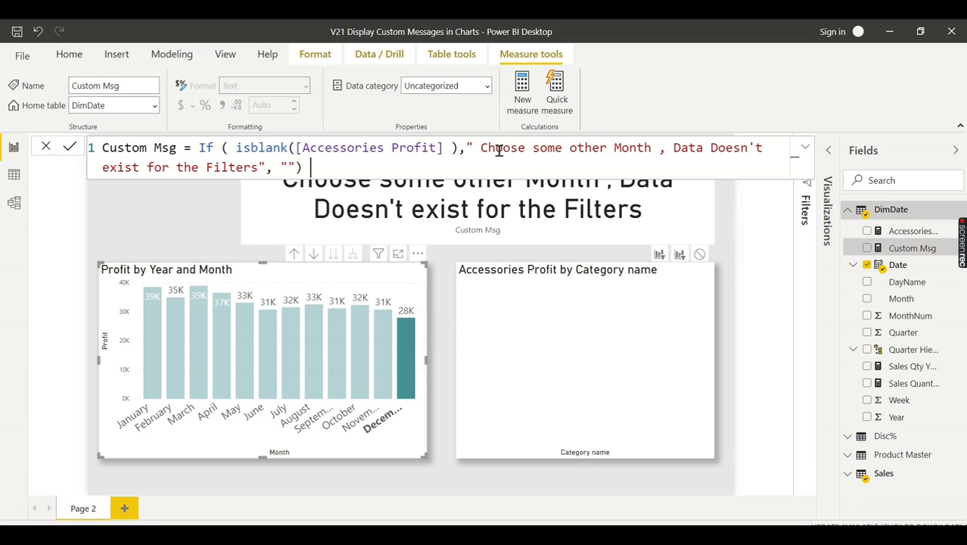
click(807, 149)
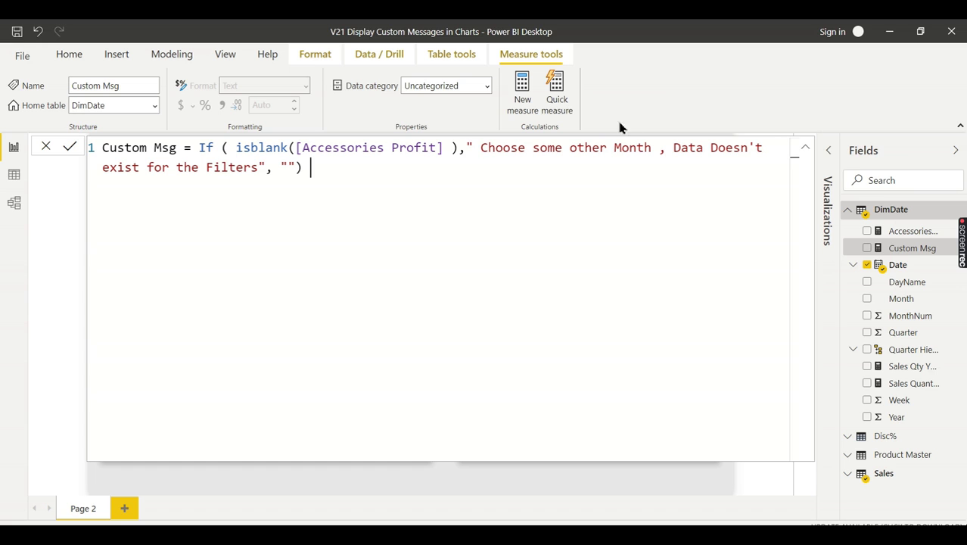
click(807, 152)
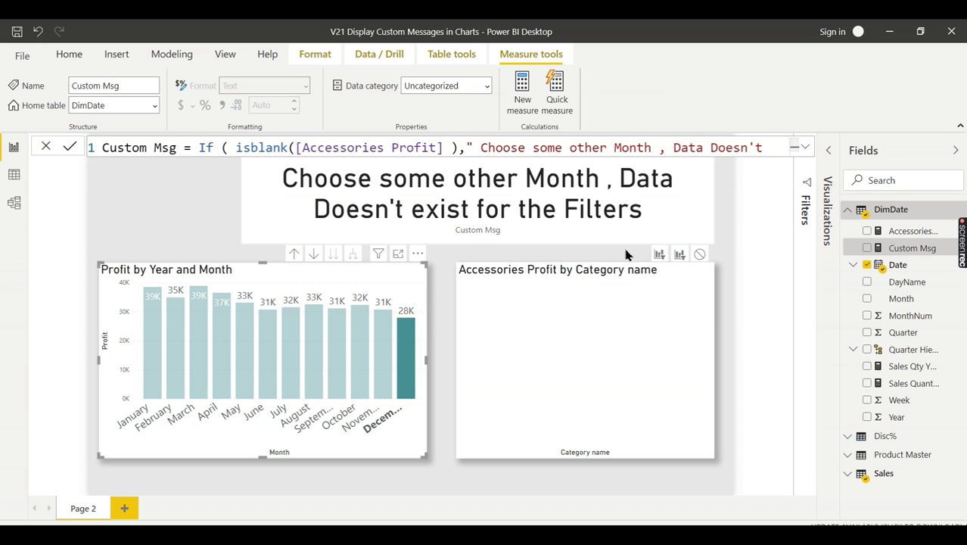
click(410, 321)
click(460, 206)
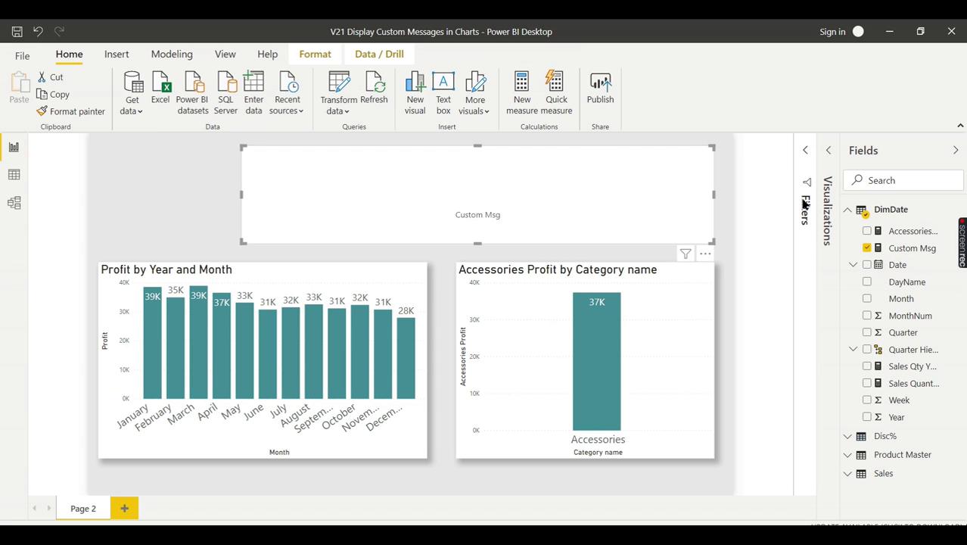
Step: Restore the Visualizations pane, narrow the Custom Msg card and filter to December
click(829, 150)
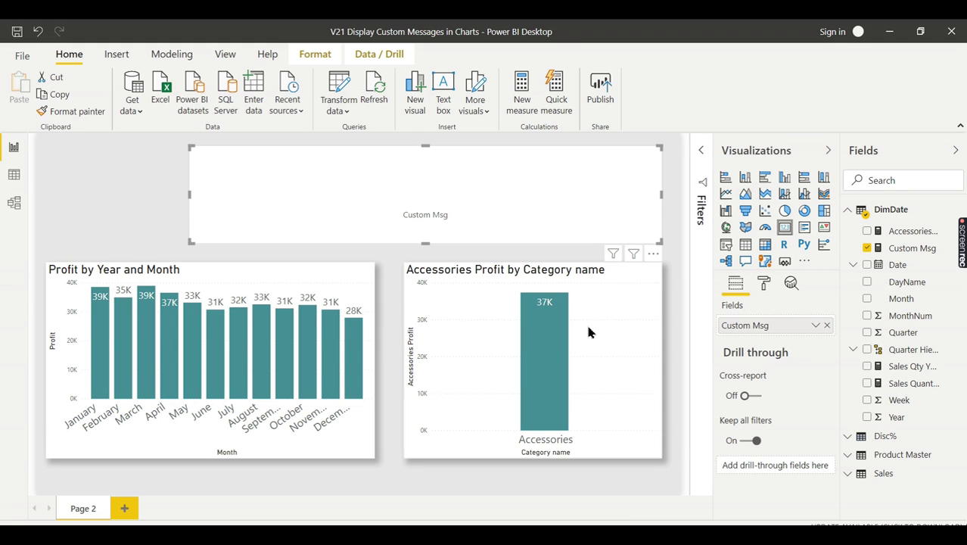
click(237, 251)
drag(190, 242, 395, 239)
click(353, 341)
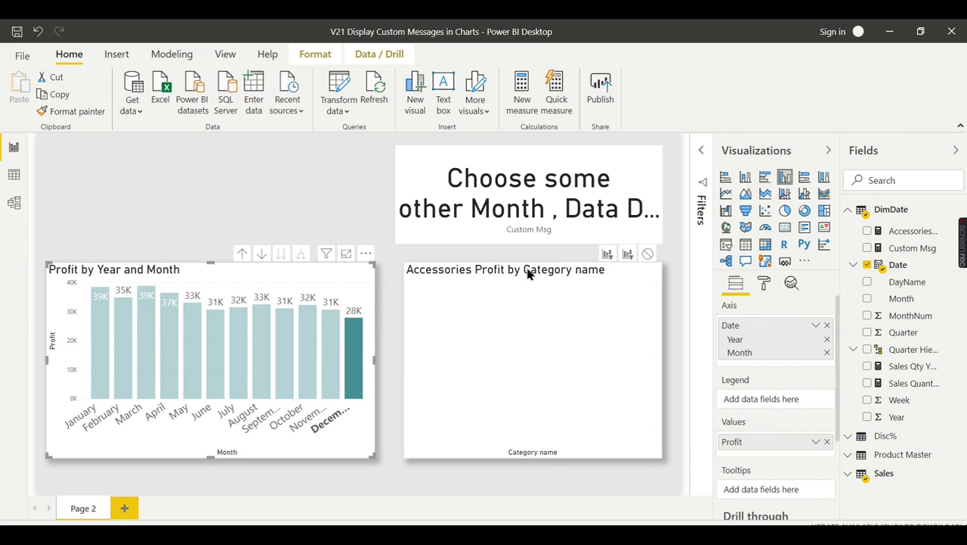
Step: Switch Data labels off on the Profit by Year and Month chart
click(763, 283)
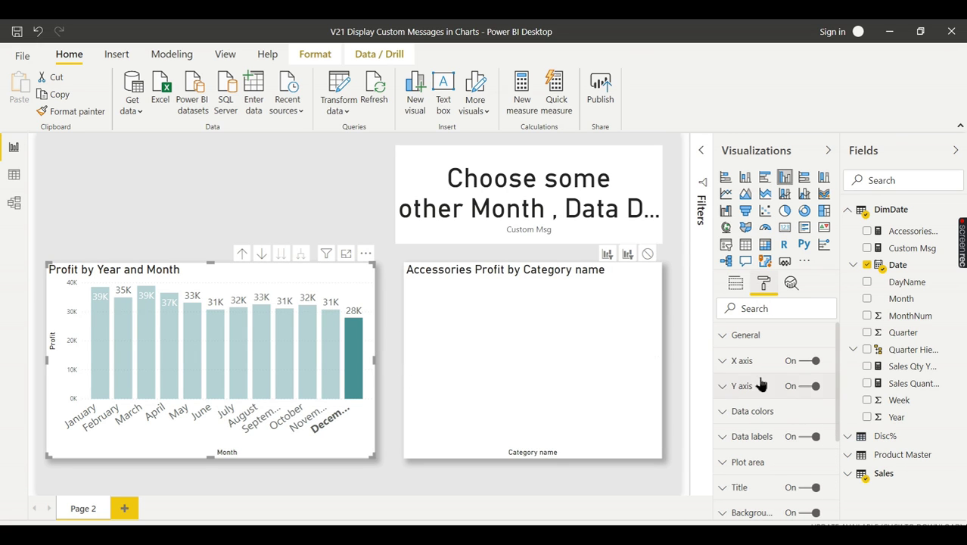
click(762, 438)
scroll(793, 457, down, 3)
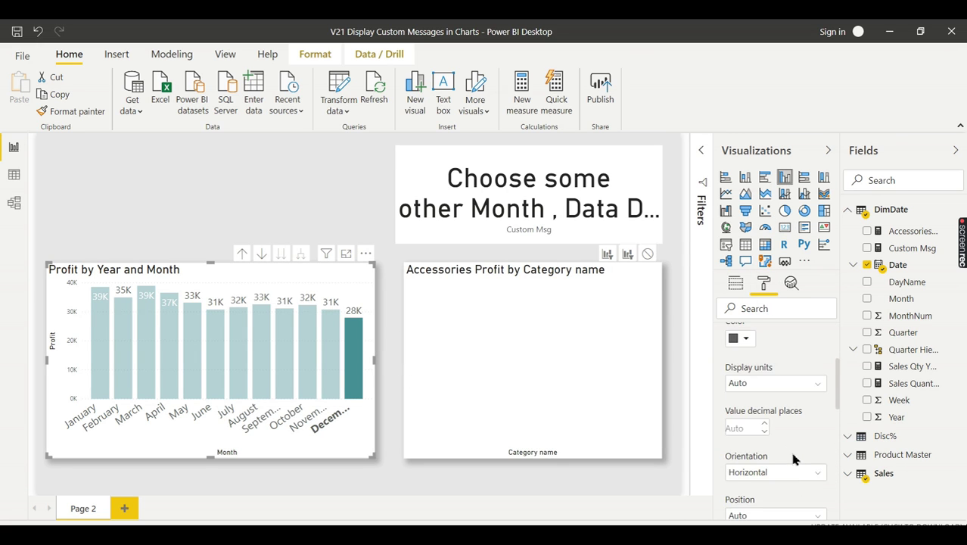
scroll(794, 456, down, 1)
scroll(791, 441, up, 2)
scroll(786, 428, down, 1)
scroll(785, 422, up, 2)
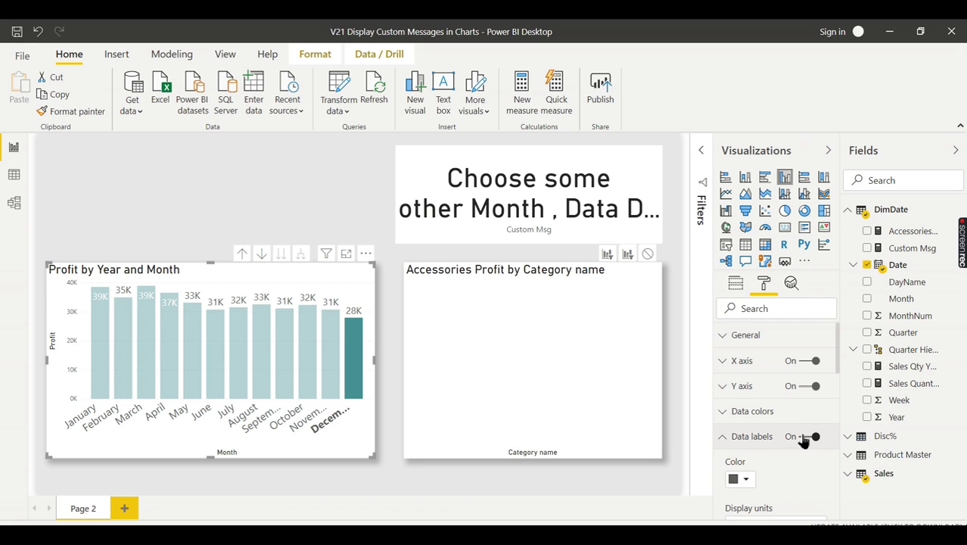
click(801, 437)
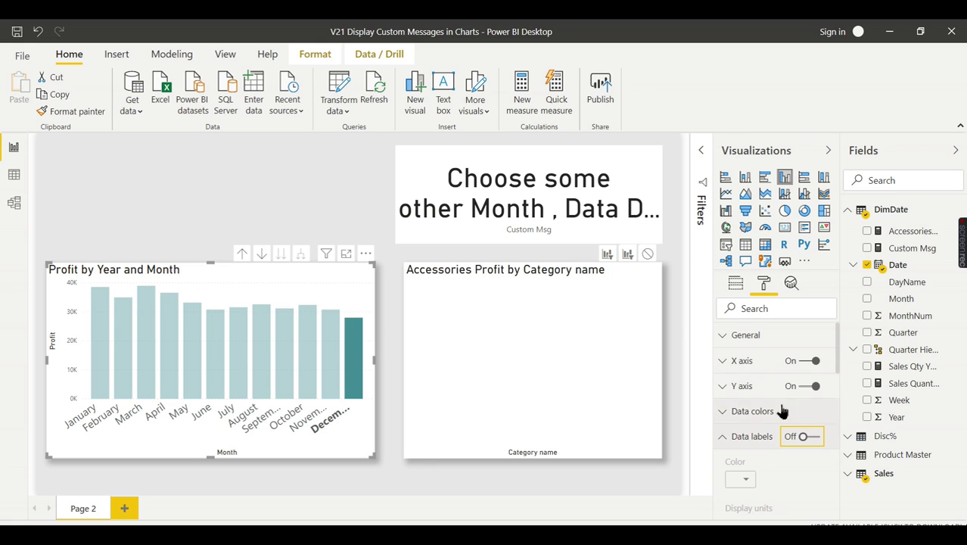
Step: Set the Custom Msg card's data label text size to 20
click(616, 181)
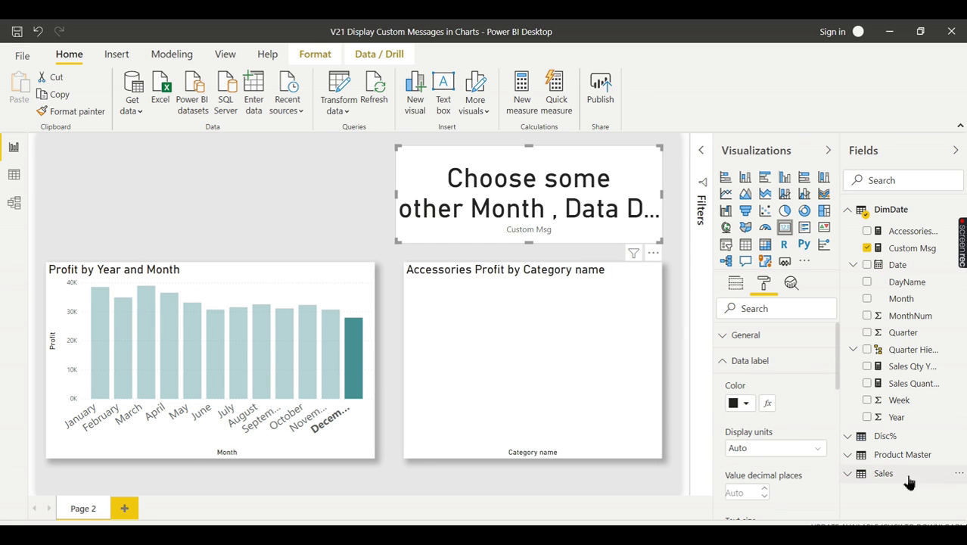
scroll(801, 380, down, 3)
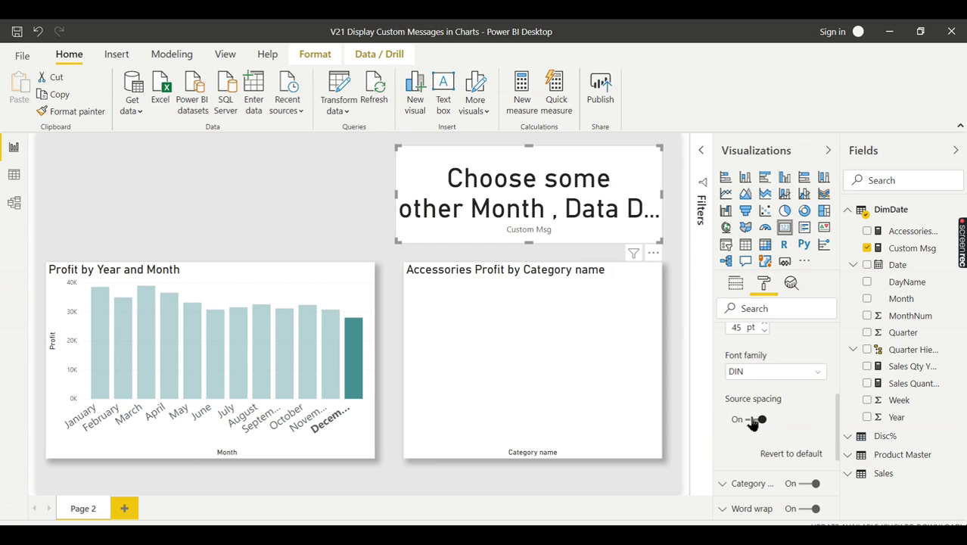
scroll(757, 416, up, 3)
scroll(771, 437, down, 1)
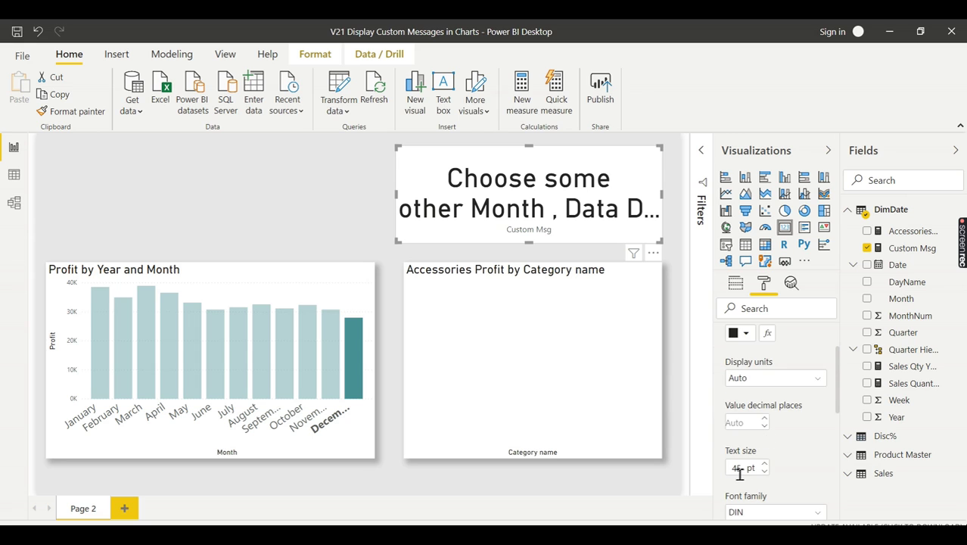
double_click(739, 469)
text(20)
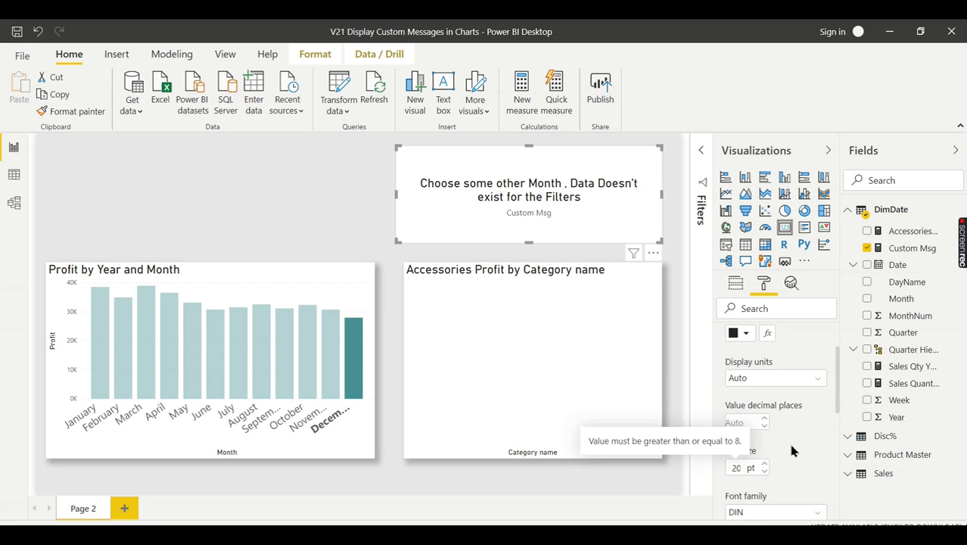
scroll(760, 371, up, 1)
click(745, 361)
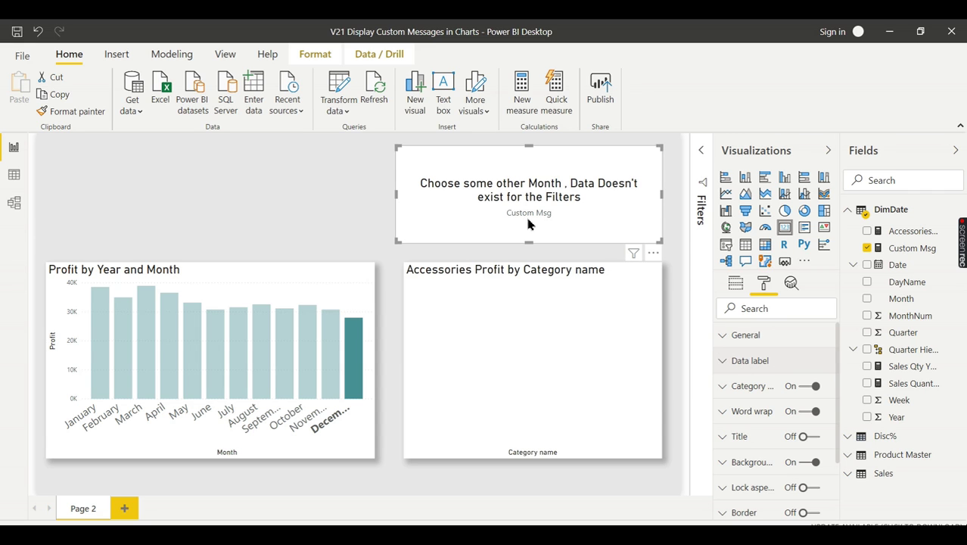
Step: Turn off Category and Background, then drag the card onto the Accessories chart
click(804, 386)
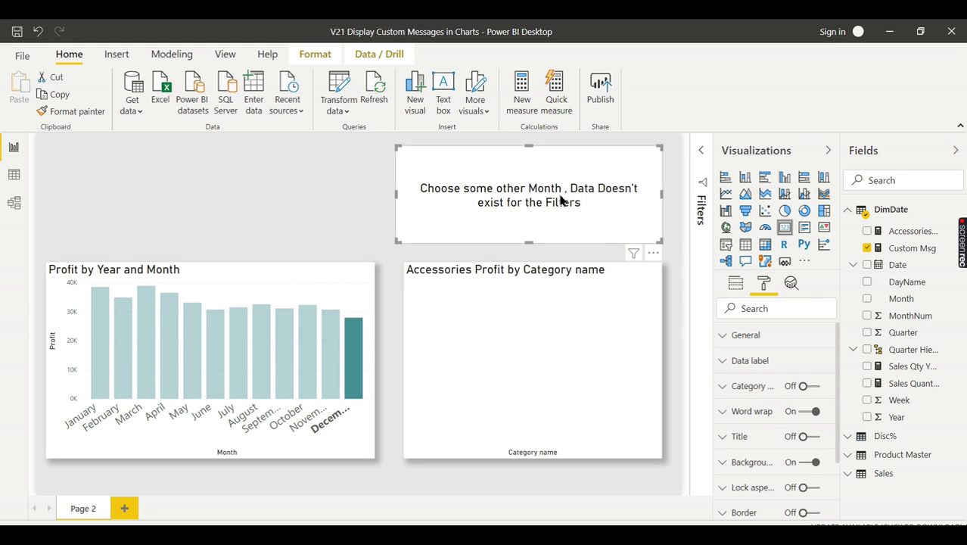
scroll(810, 469, down, 3)
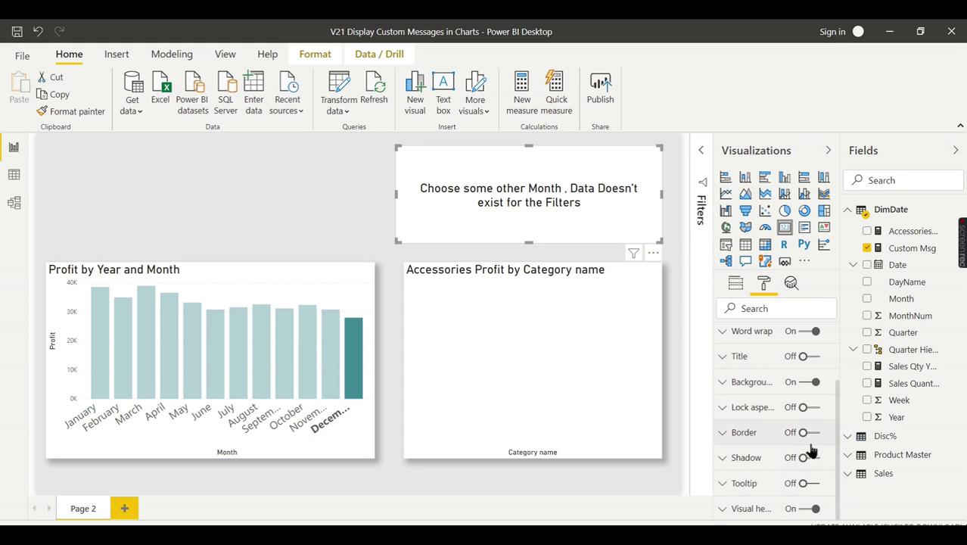
click(808, 382)
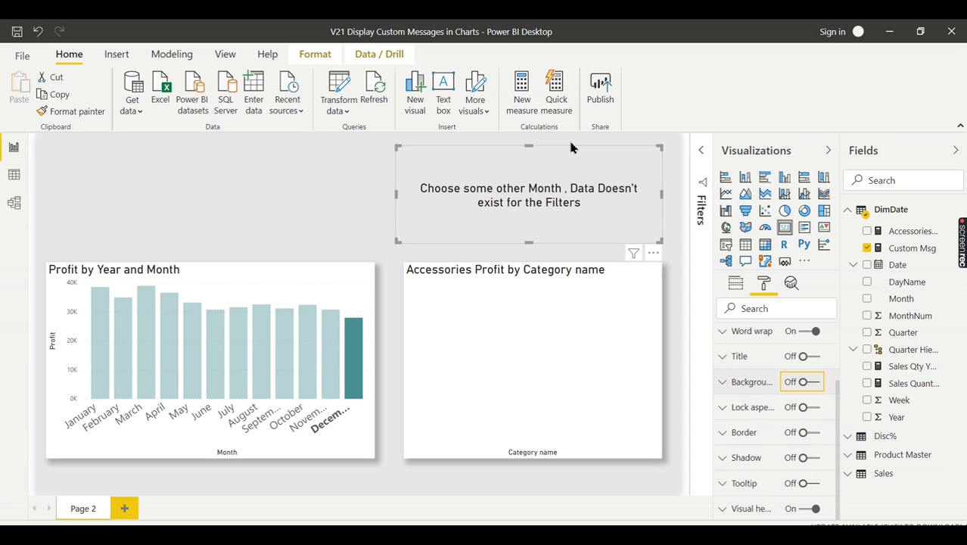
drag(581, 174, 583, 330)
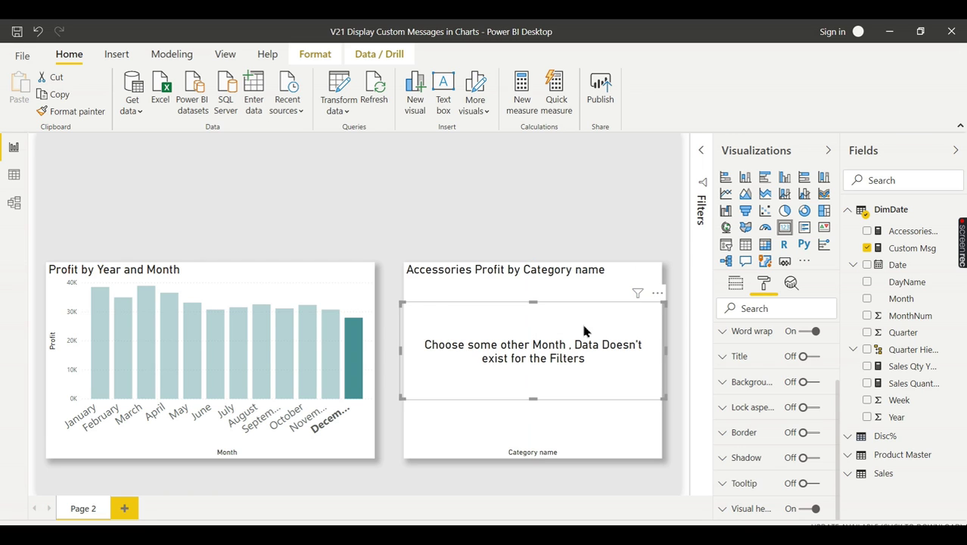
click(539, 216)
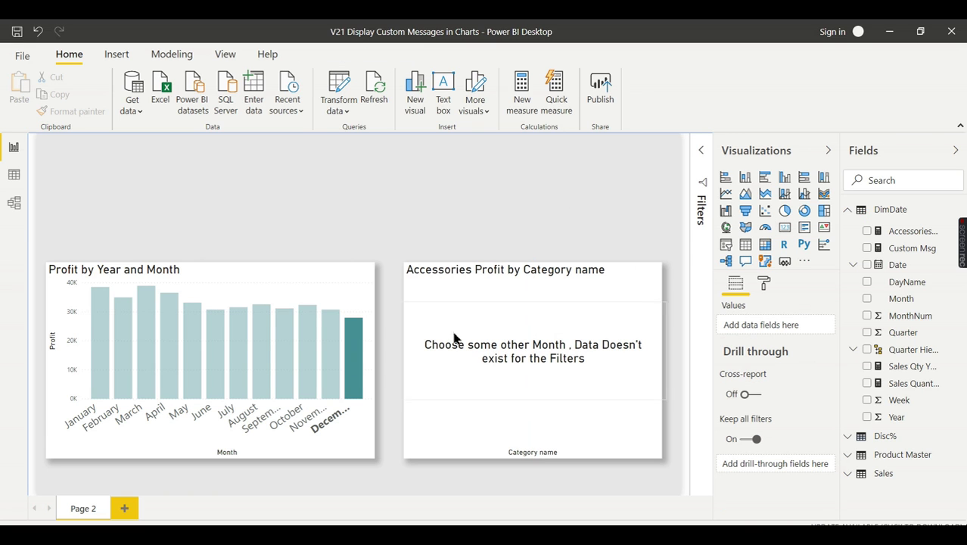
click(329, 369)
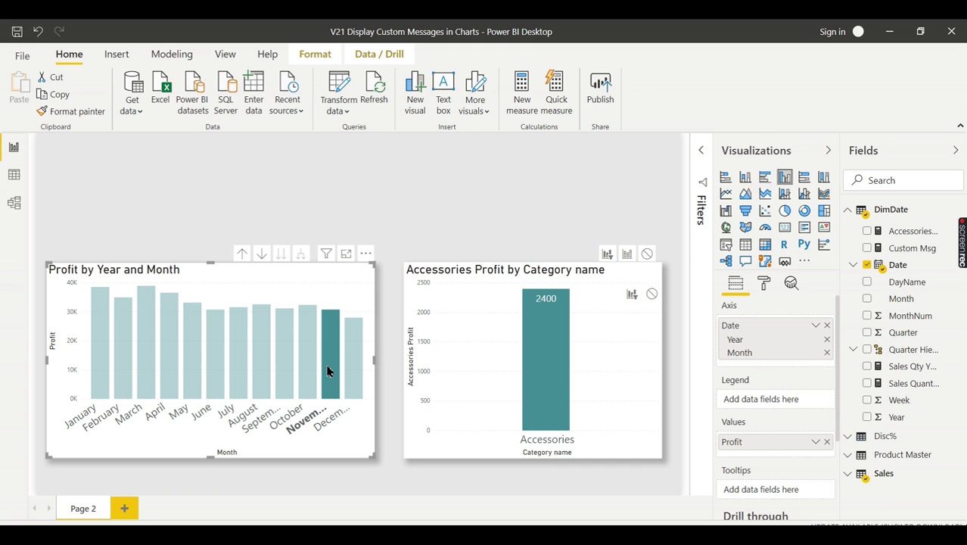
click(650, 187)
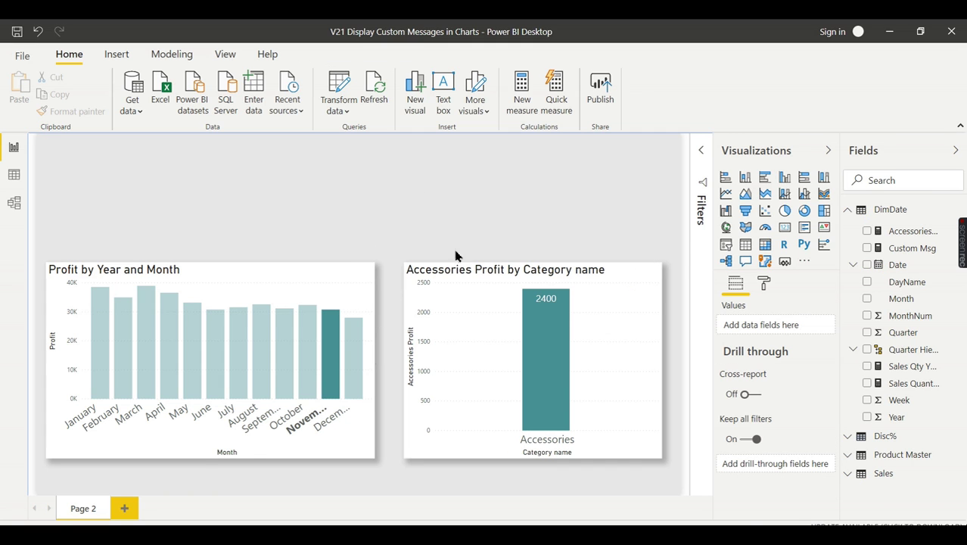
click(310, 364)
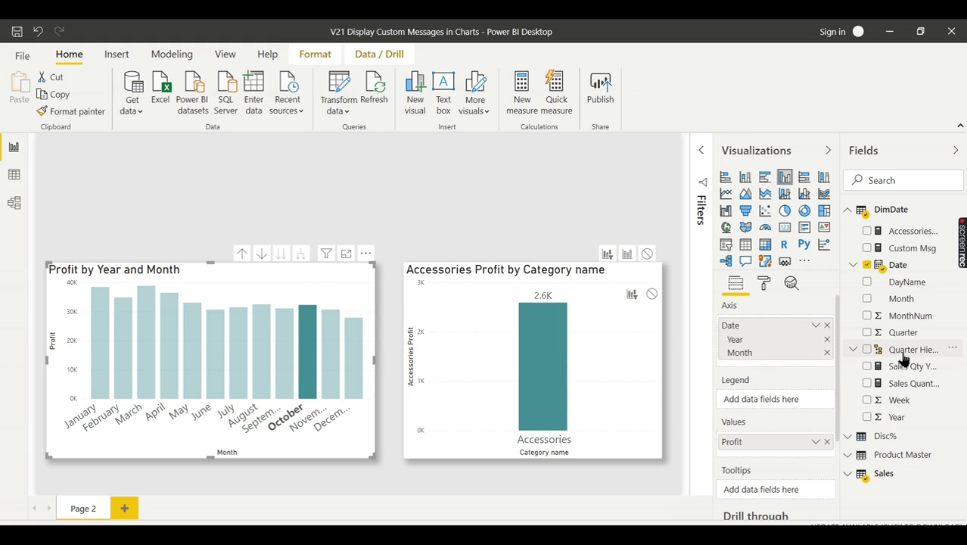
click(353, 369)
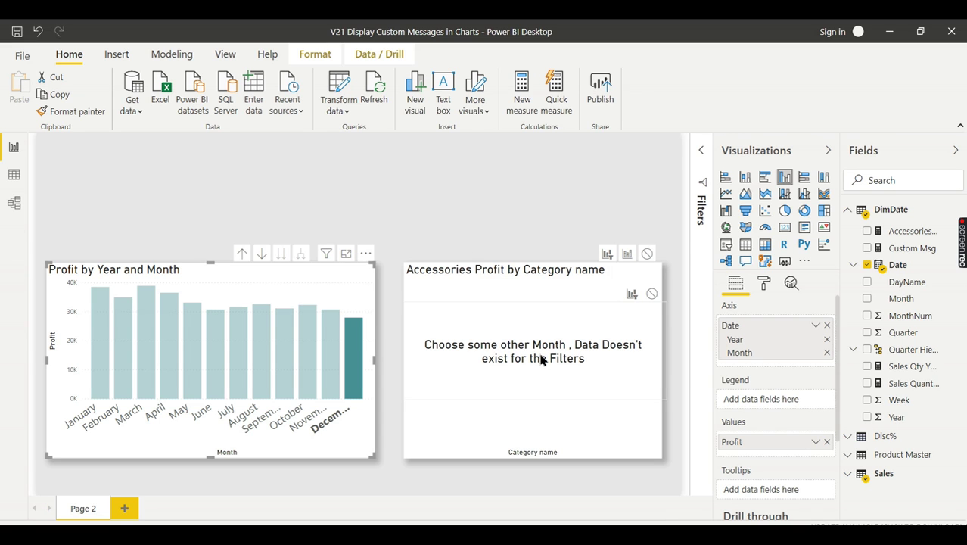
click(496, 197)
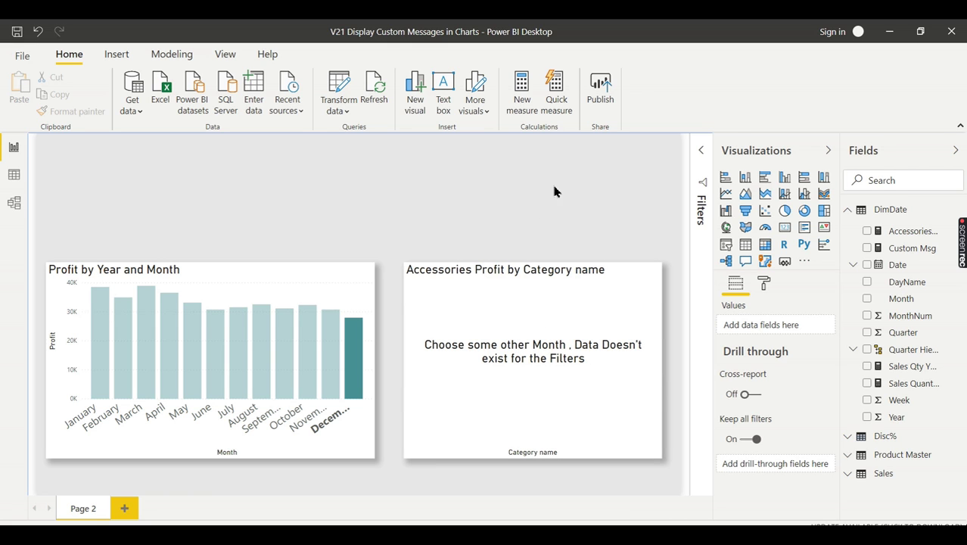
Step: Switch the month filter from November to December and back, checking the Accessories message card
click(326, 336)
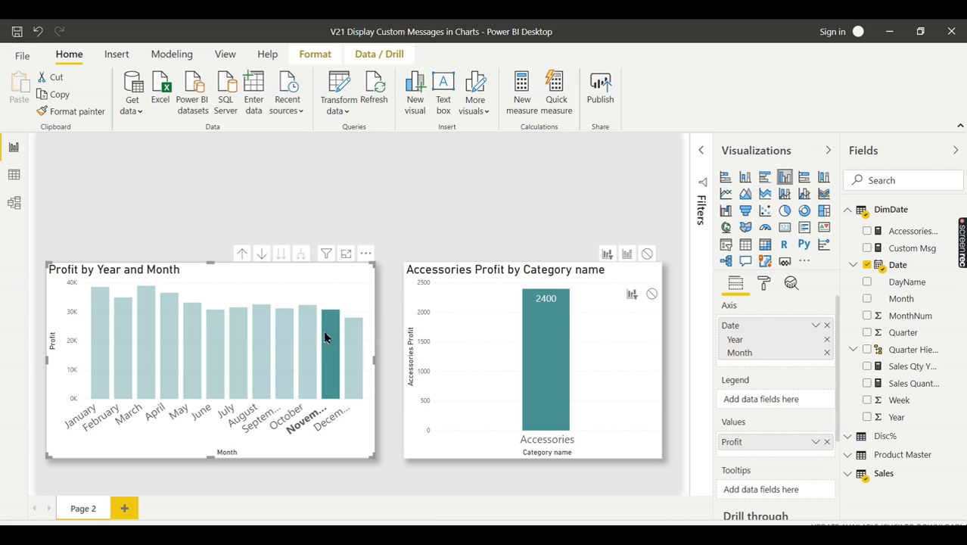
click(548, 355)
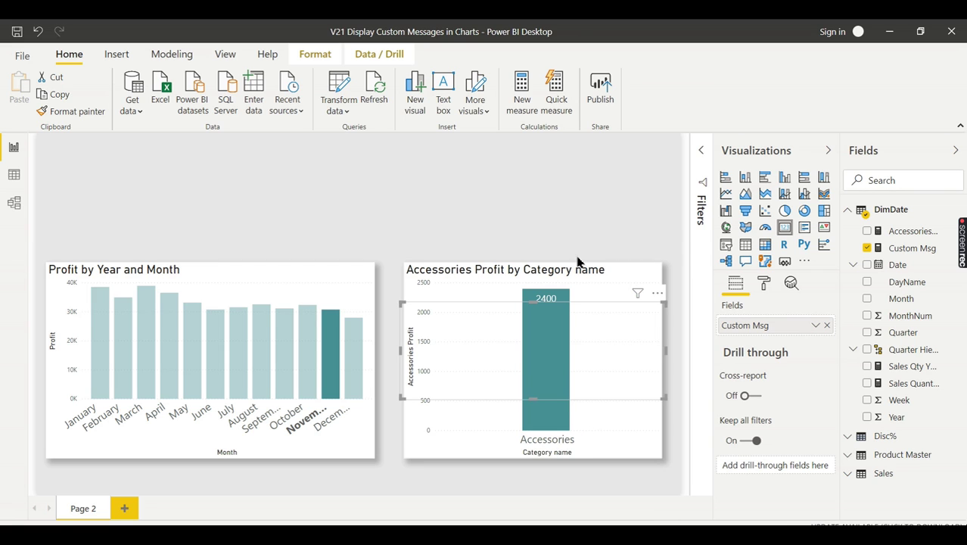
click(583, 212)
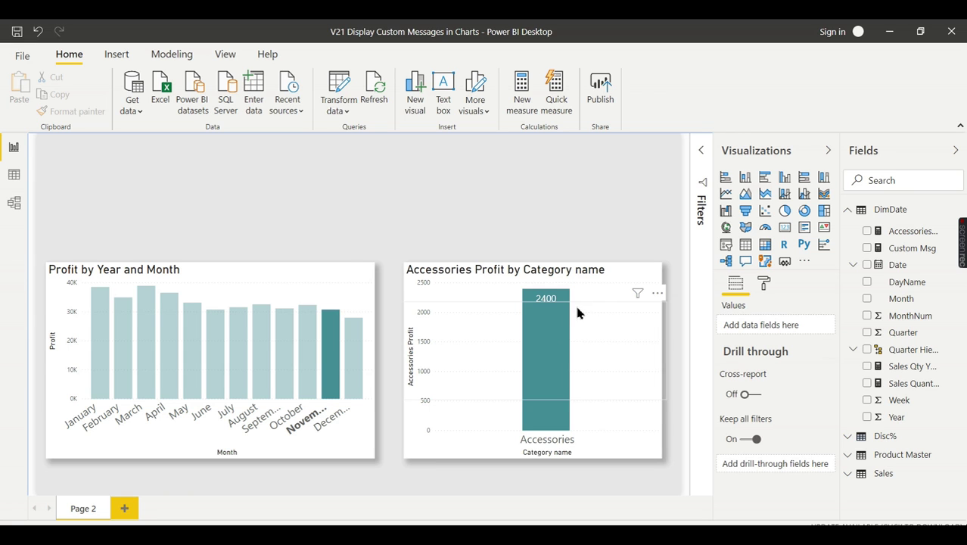
click(353, 357)
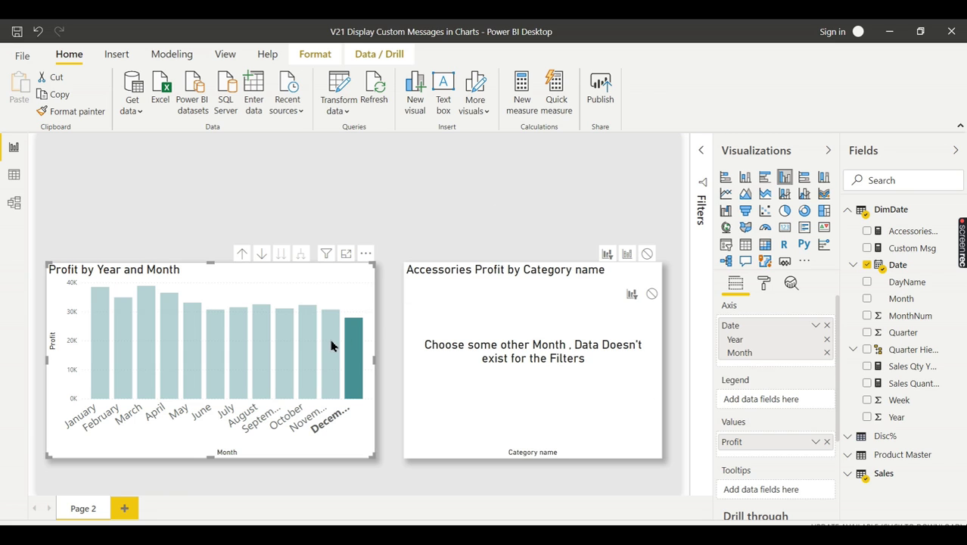
click(330, 345)
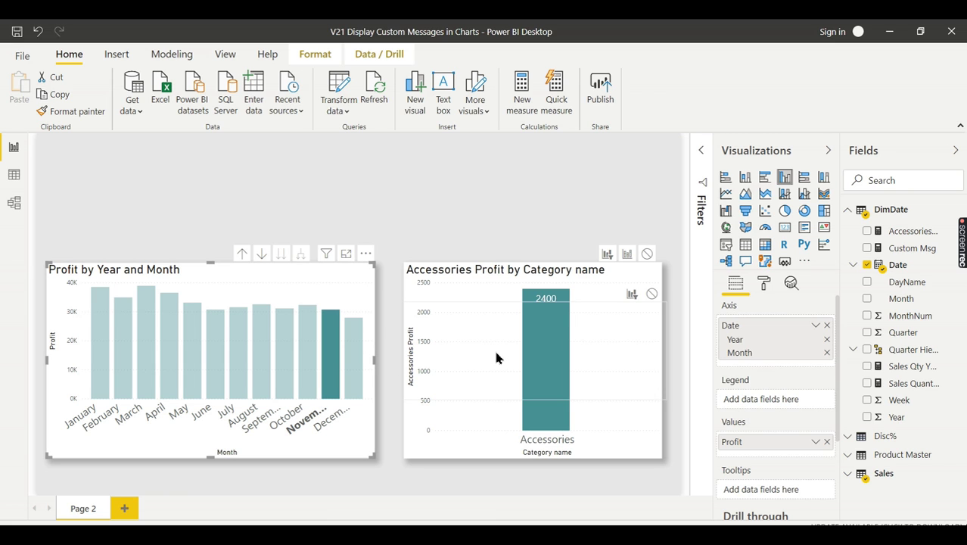
Step: Inspect the Accessories bar's actions, retest December's no-data message, and return to November's 2400 profit
mouse_move(554, 422)
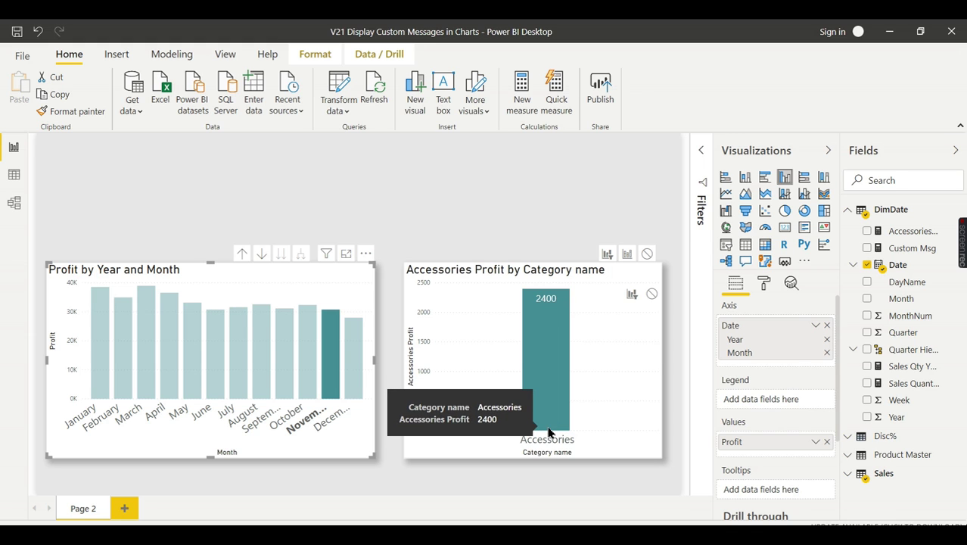
right_click(548, 429)
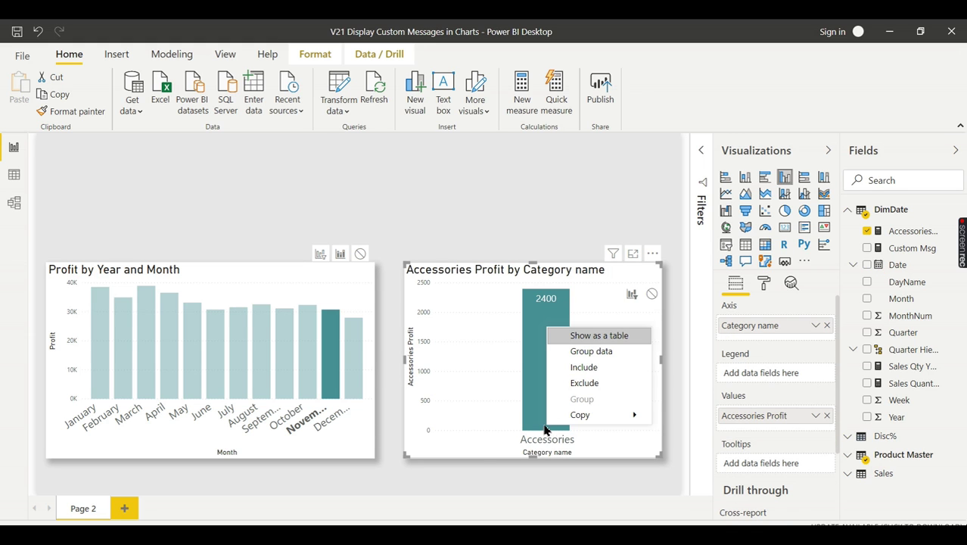
click(551, 198)
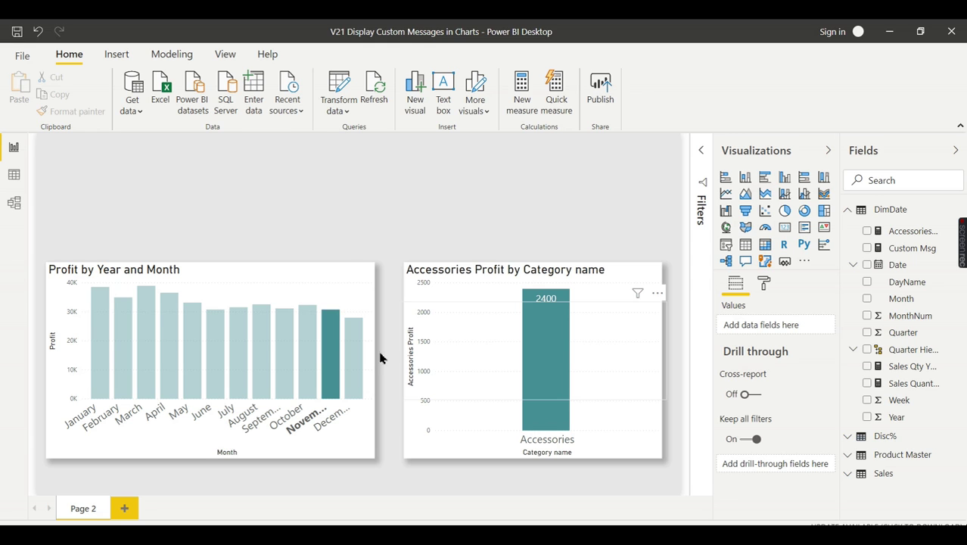
click(356, 357)
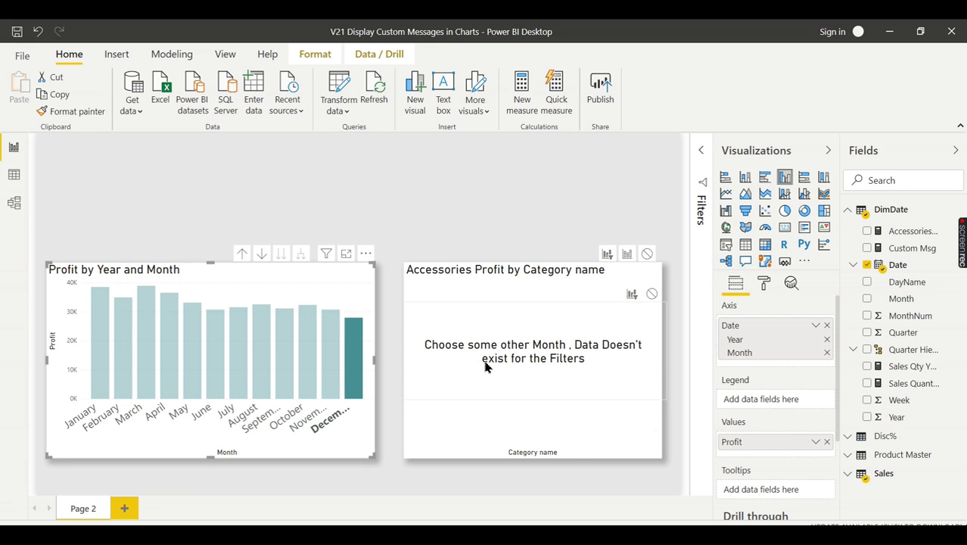
click(330, 360)
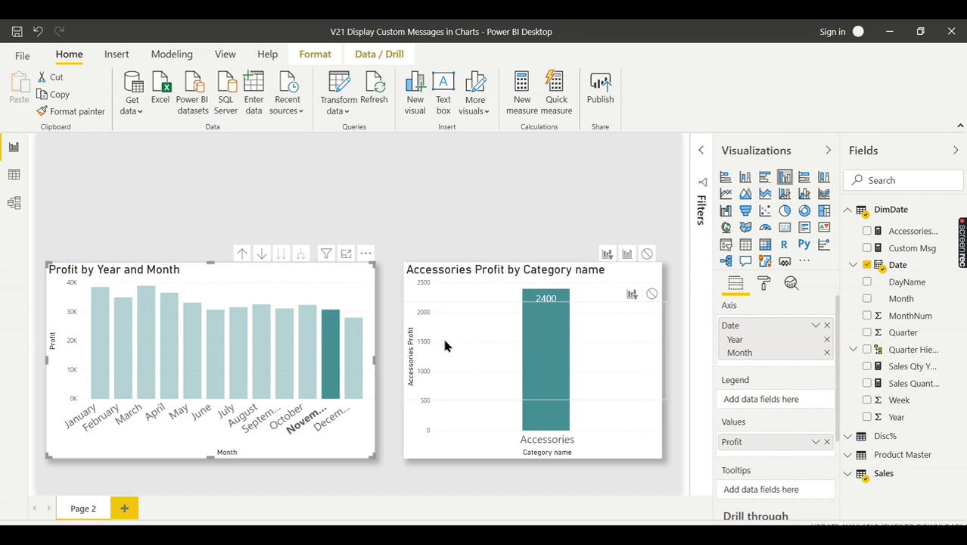
click(563, 181)
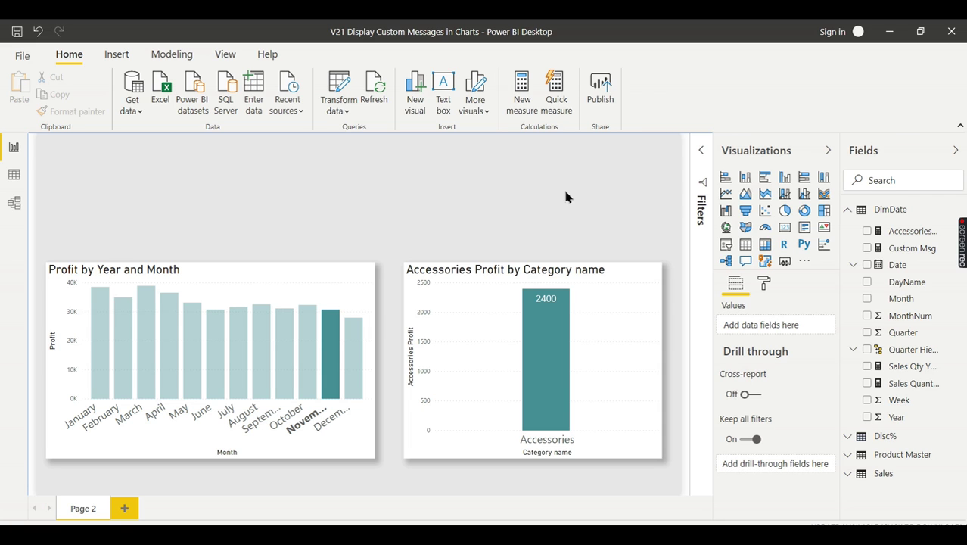
mouse_move(961, 253)
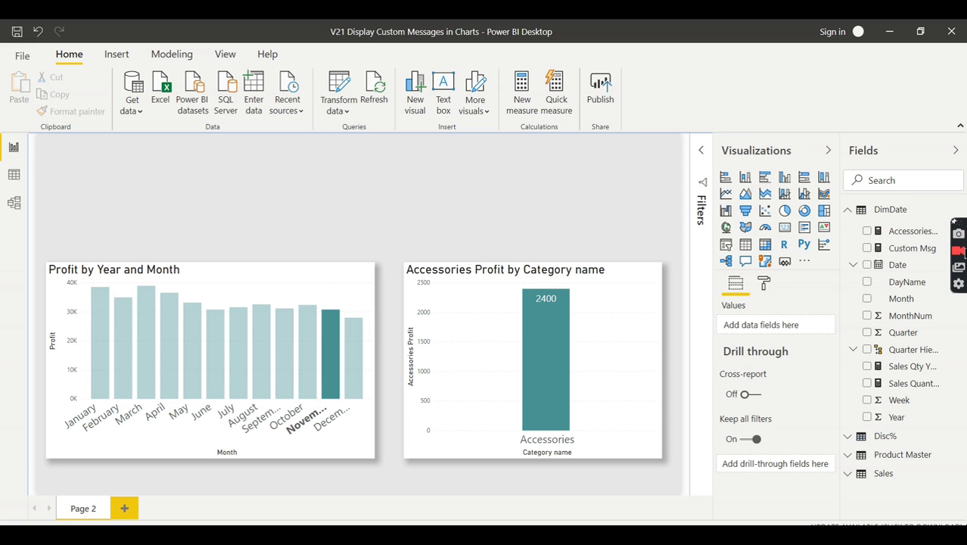